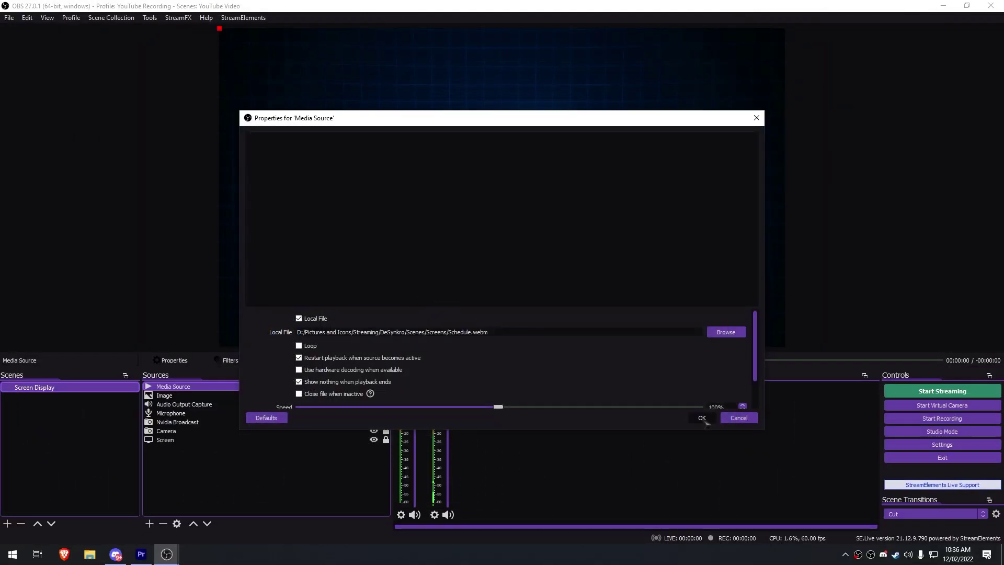
- Confirm the Media Source properties so OBS uses the local file Schedule.webm
left_click(702, 417)
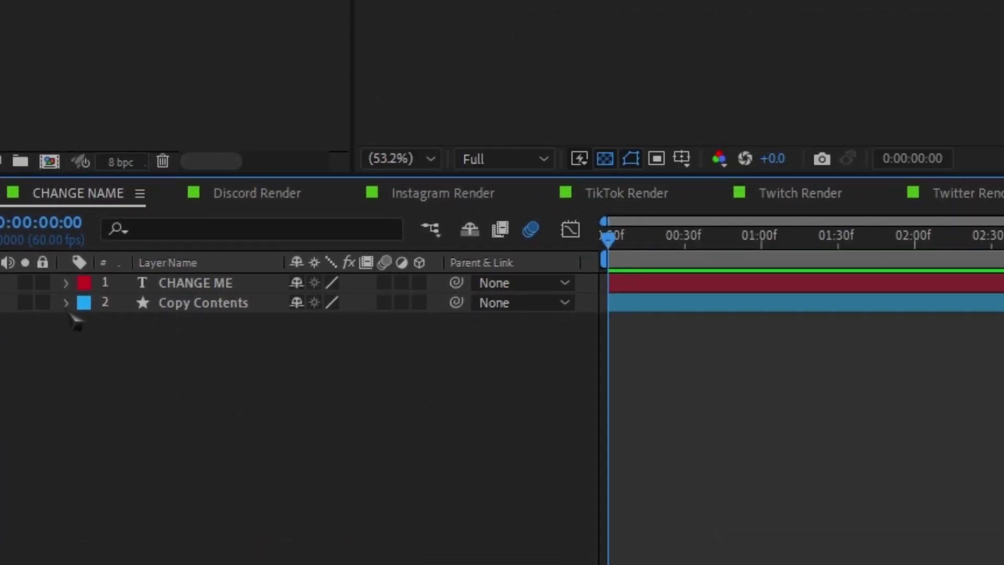
- Copy Stroke 1 and Repeater 1 from the Copy Contents shape layer
left_click(66, 303)
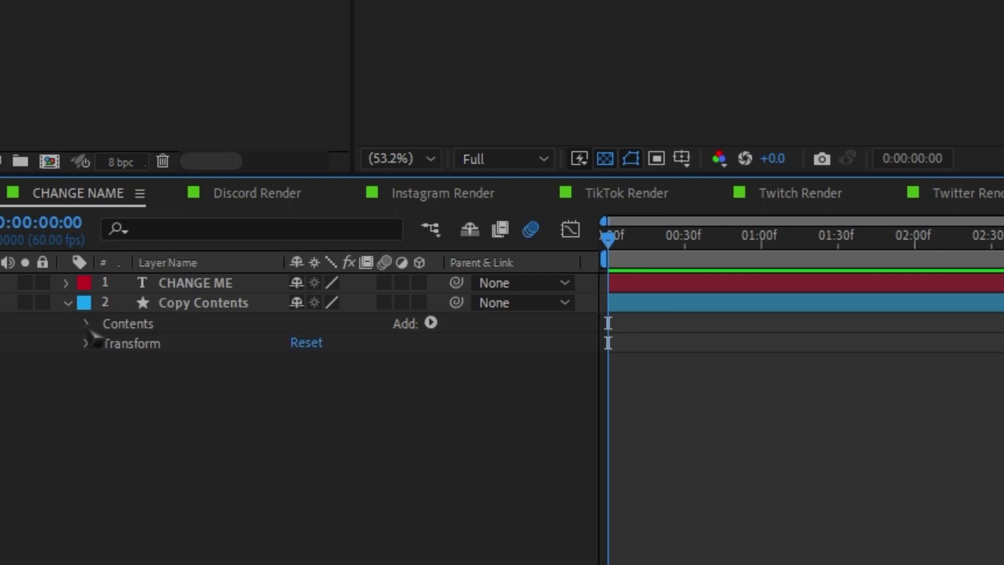
left_click(87, 324)
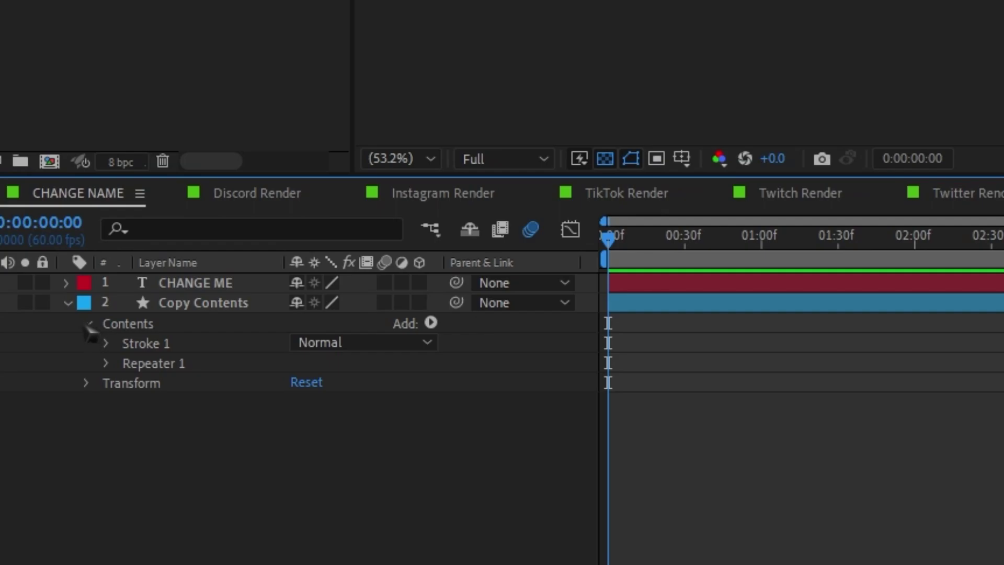
left_click_drag(68, 315, 161, 375)
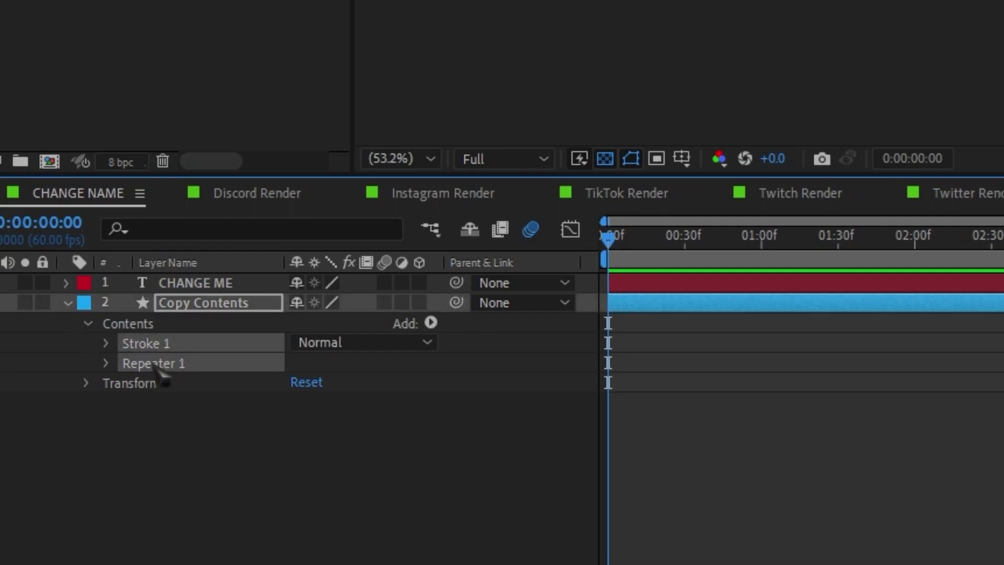
key("ctrl+c")
- Convert the CHANGE ME text to shapes and paste the stroke and repeater onto the outlines
left_click(178, 283)
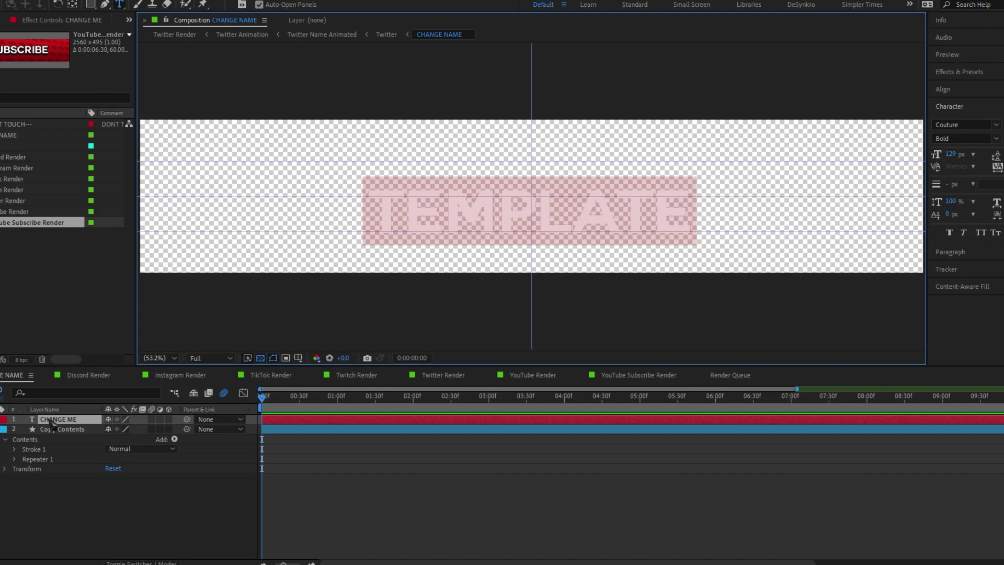
right_click(52, 422)
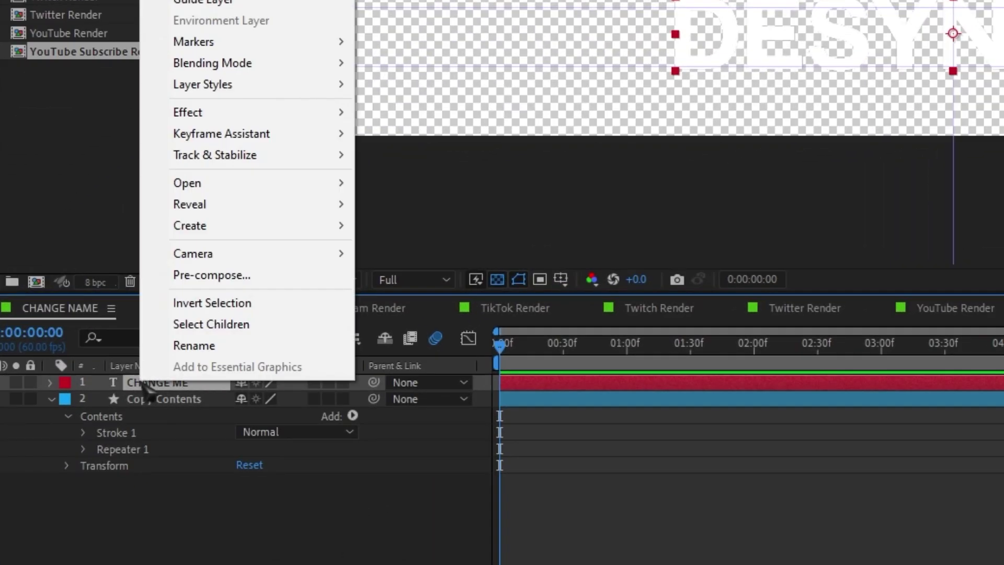
mouse_move(310, 228)
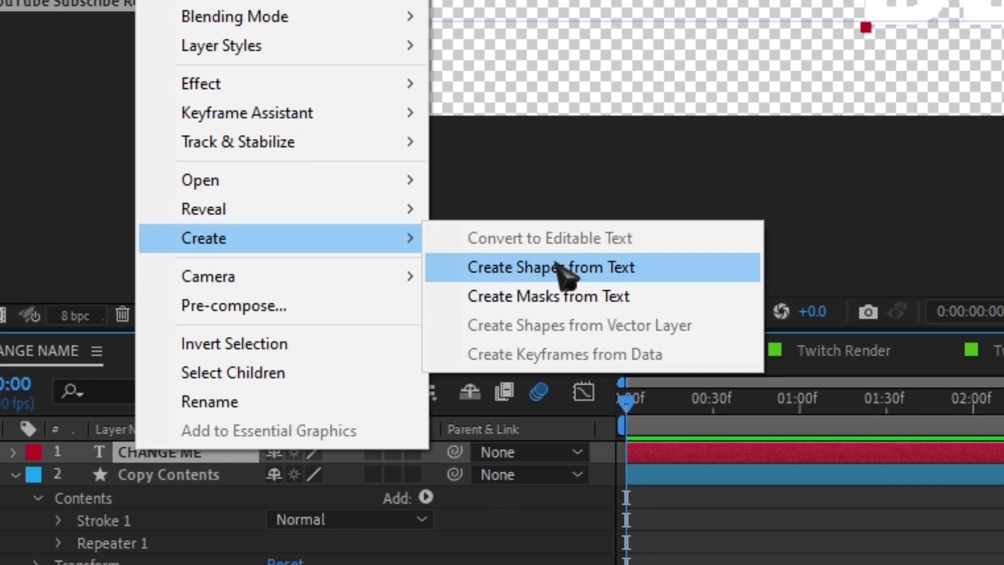
left_click(565, 269)
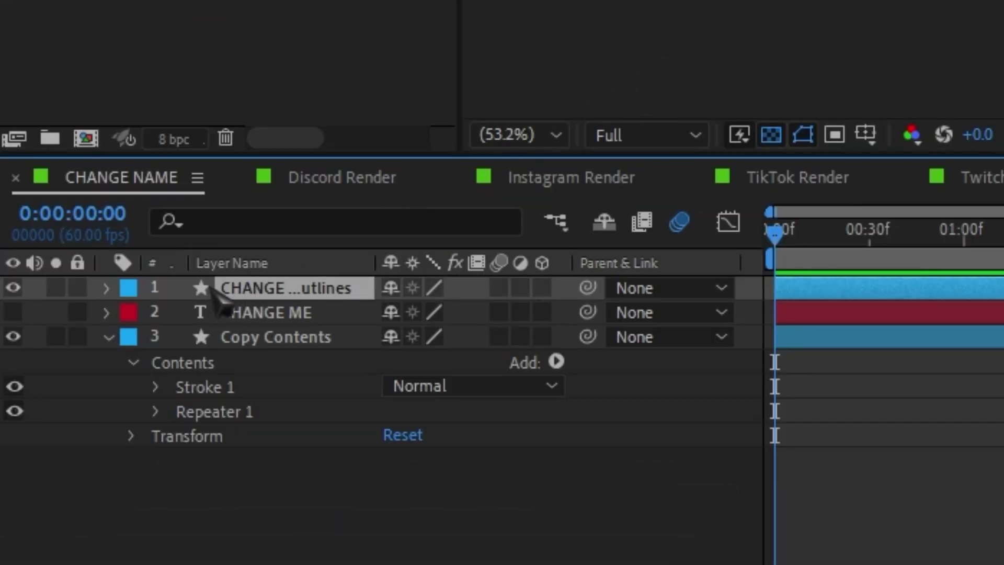
key("ctrl+v")
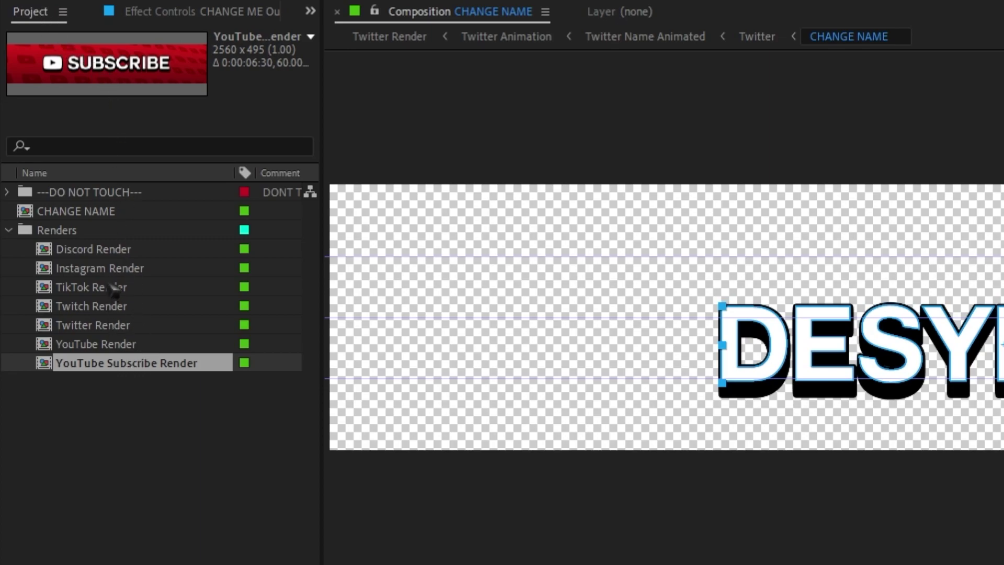
- Open the YouTube Render composition from the Renders folder and add it to the Render Queue
left_click(103, 226)
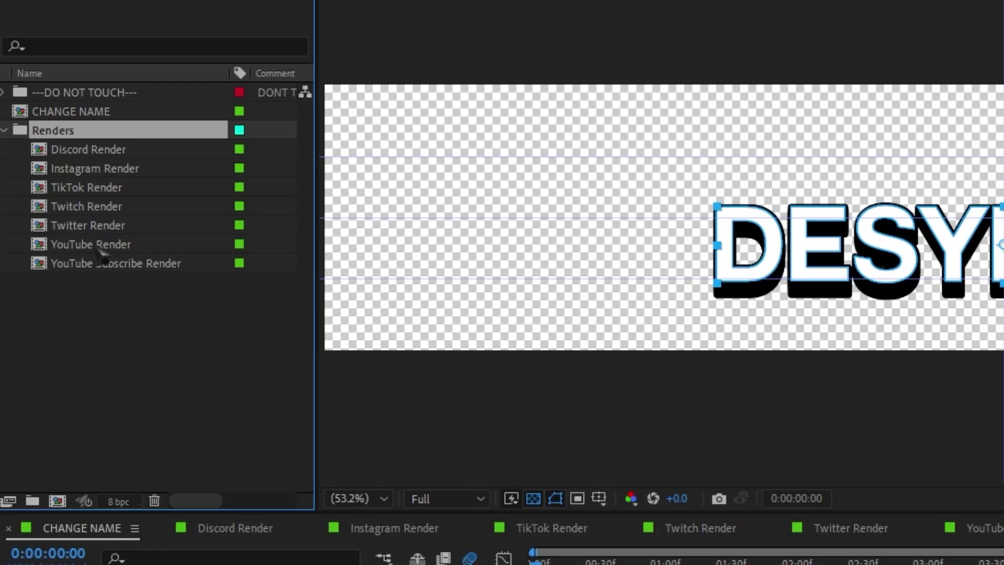
double_click(102, 345)
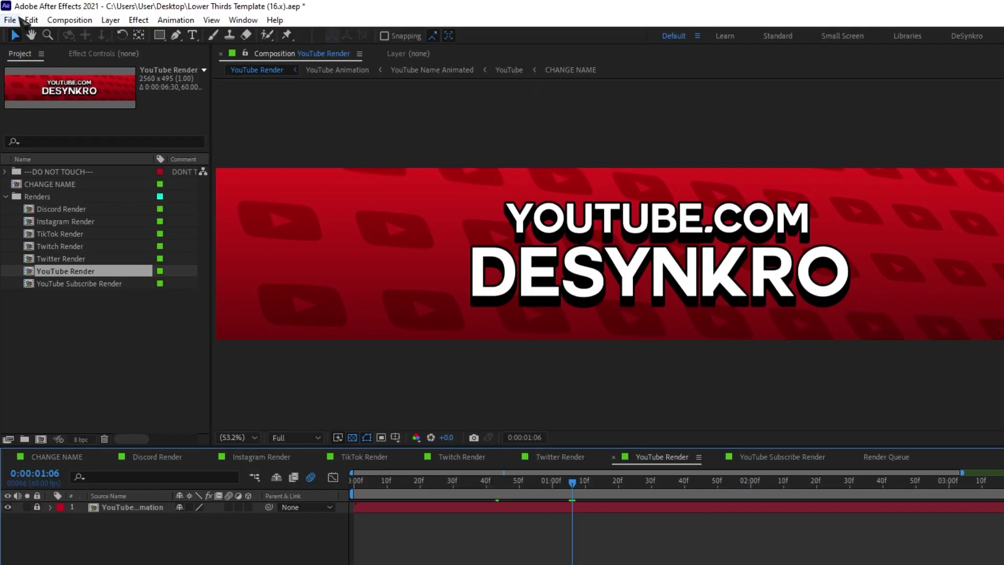
left_click(19, 19)
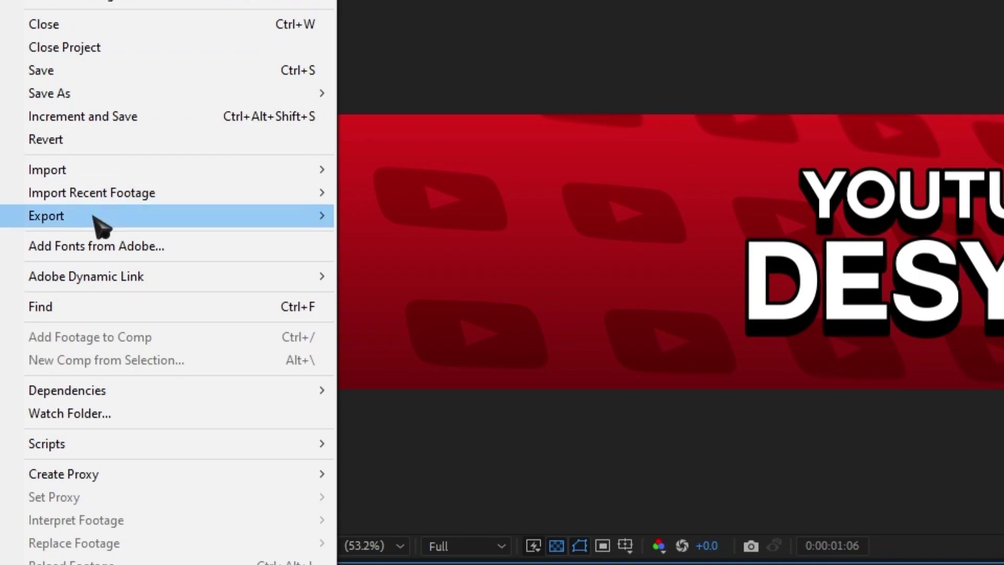
mouse_move(66, 234)
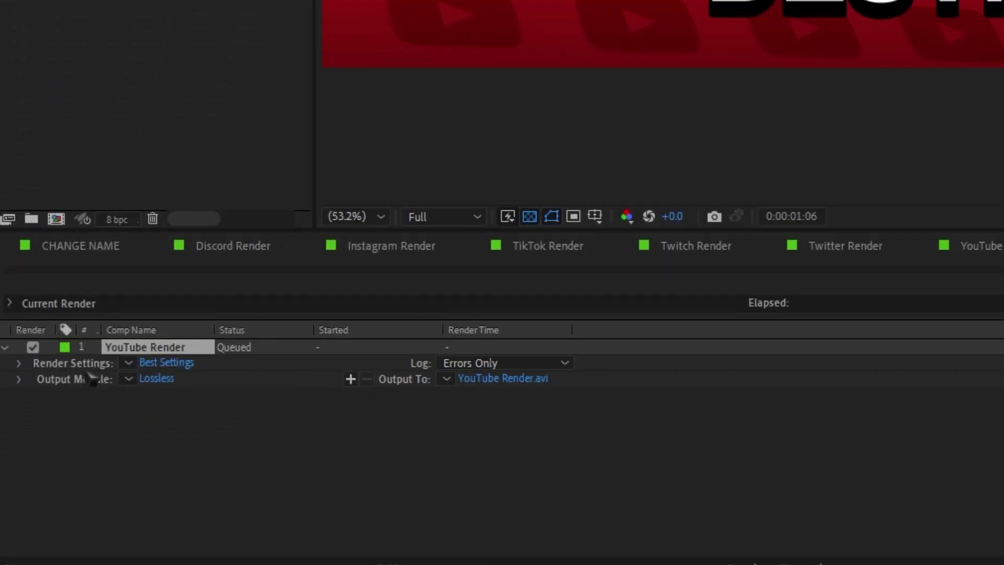
- Keep Best Settings and change the output module from TIFF Sequence with Alpha to PNG Sequence
left_click(75, 443)
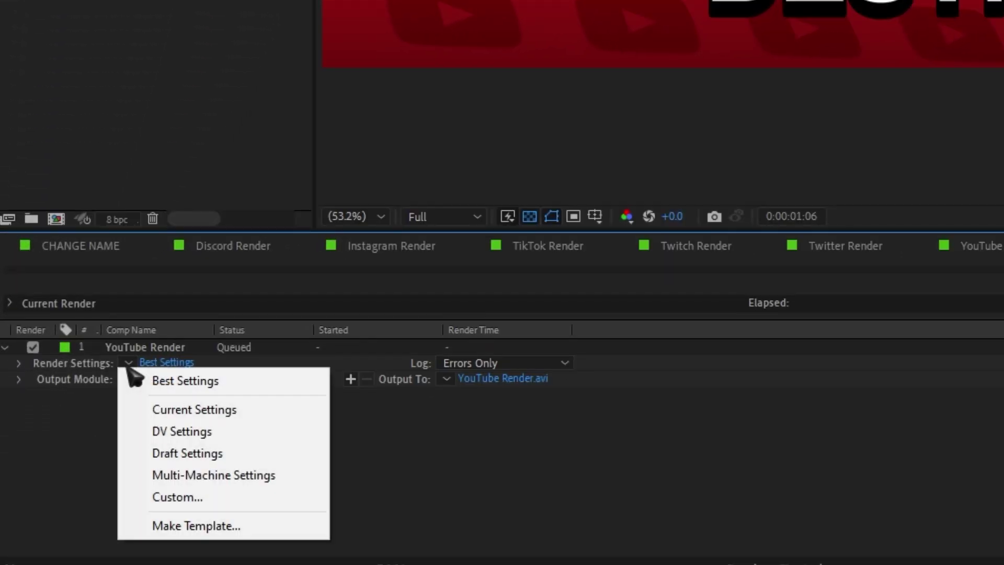
left_click(175, 381)
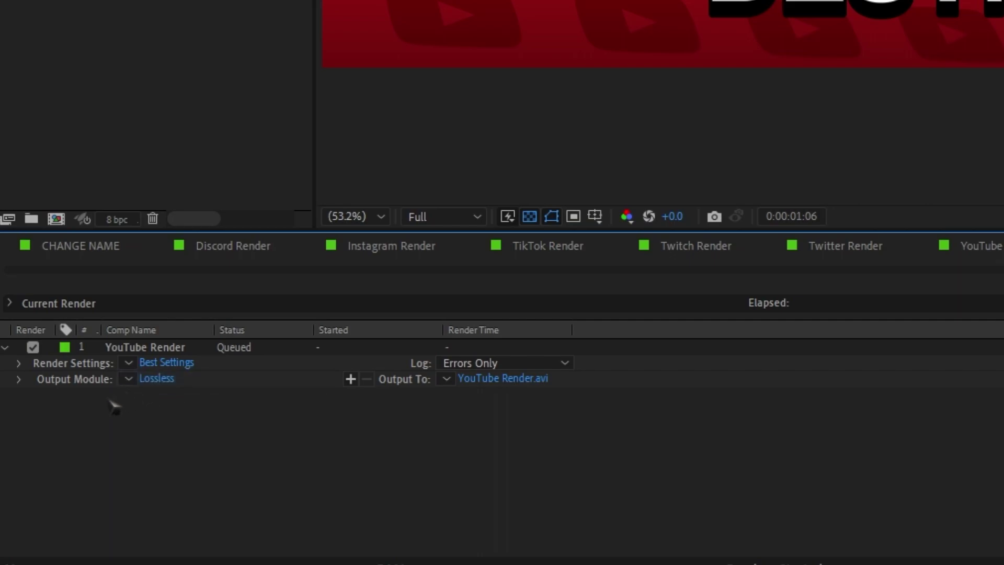
left_click(128, 379)
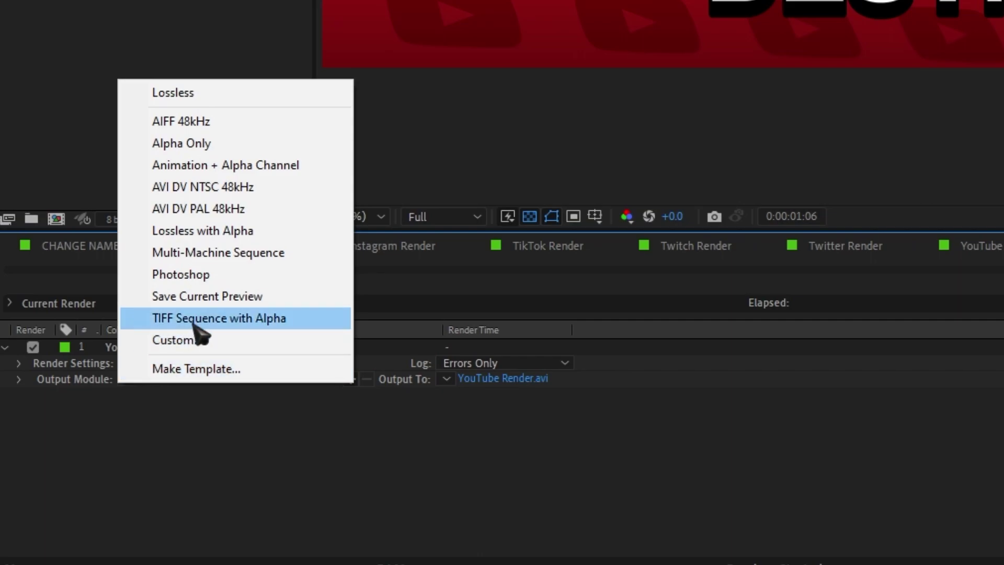
left_click(229, 320)
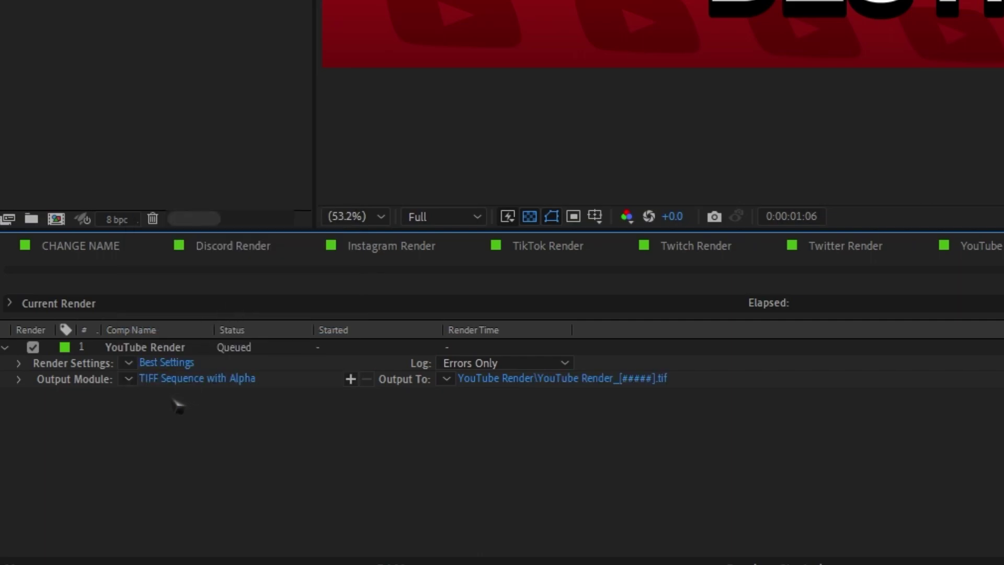
left_click(201, 380)
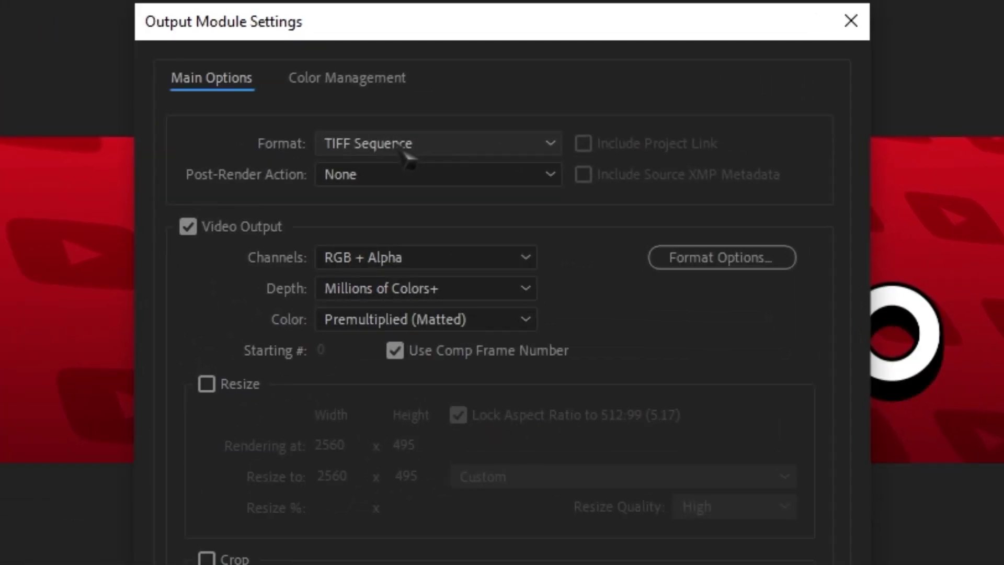
left_click(405, 156)
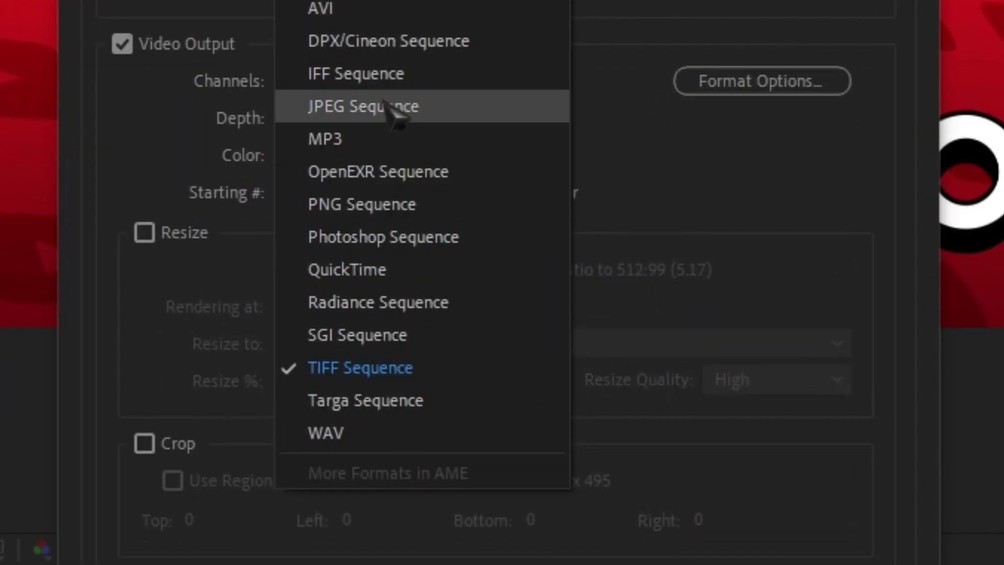
left_click(361, 205)
left_click(543, 460)
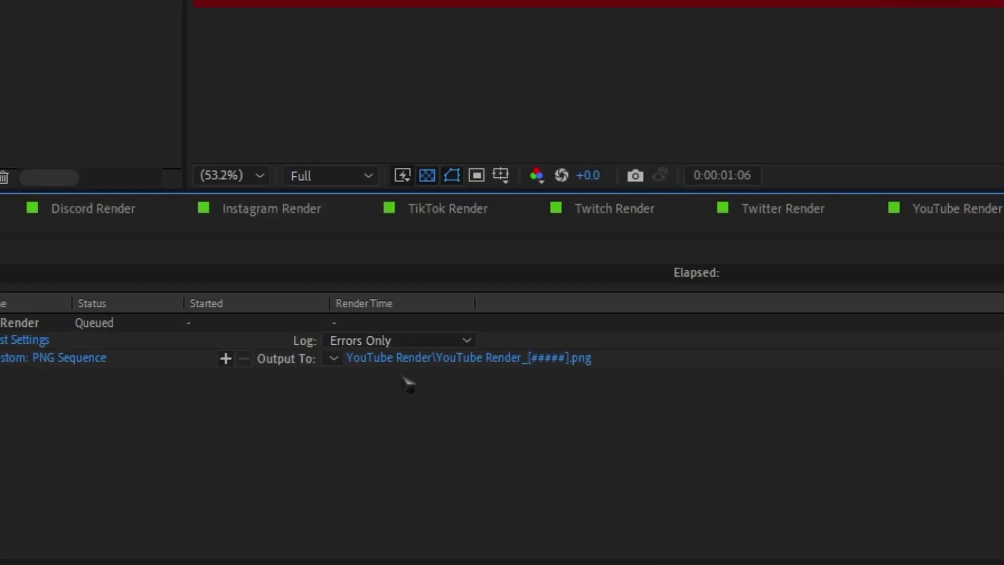
left_click(447, 361)
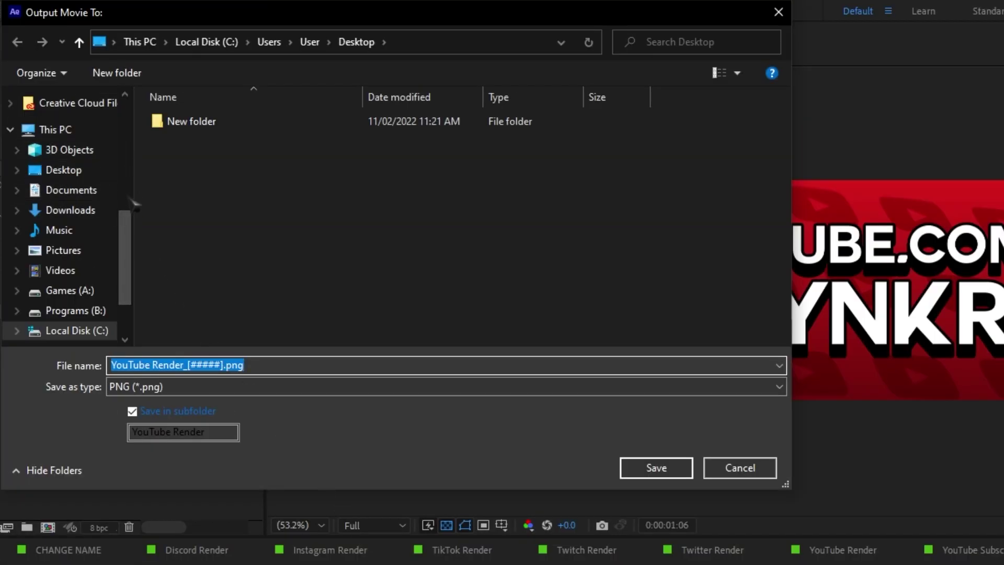
- Create a Desktop folder named YouTube and accept it as the render destination
left_click(117, 73)
type("YouTube")
key("Return")
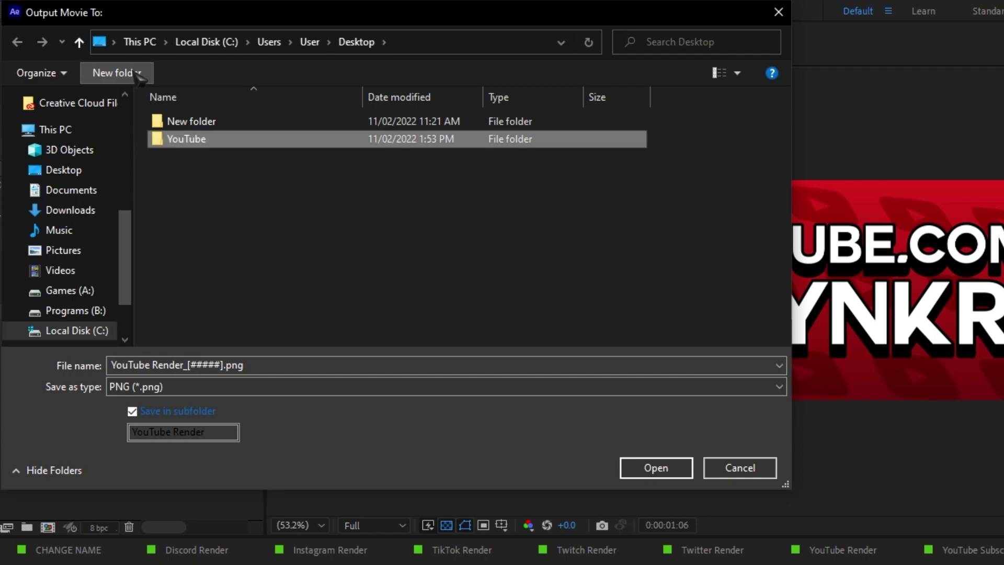
key("Return")
key("Return")
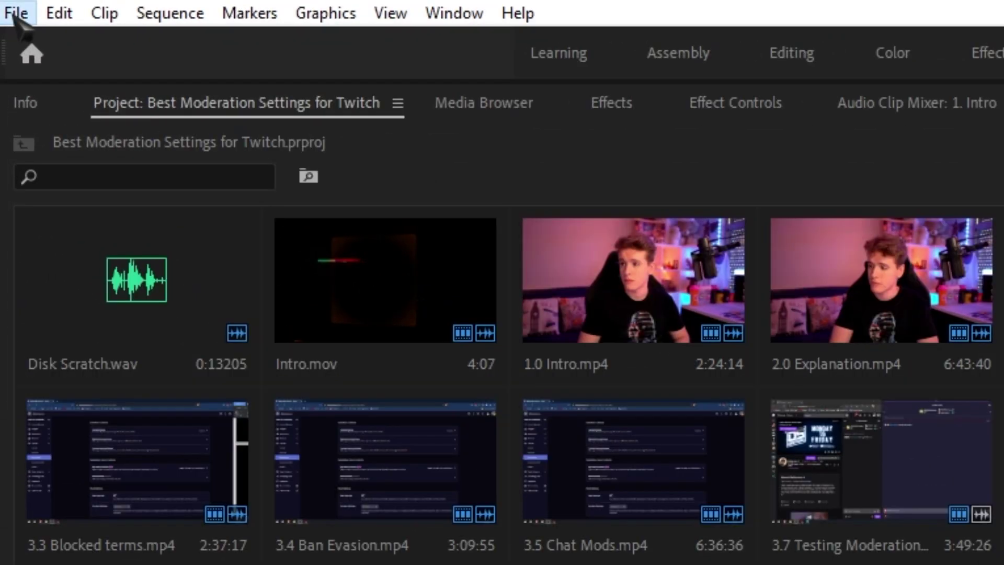
- Import the PNG frames from YouTube > YouTube Render as an image sequence
left_click(8, 6)
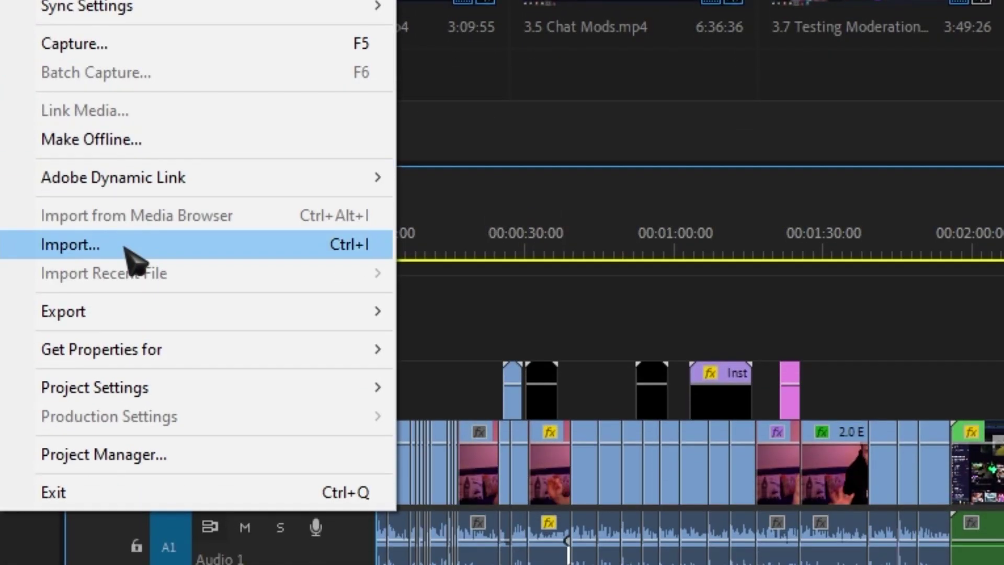
left_click(125, 382)
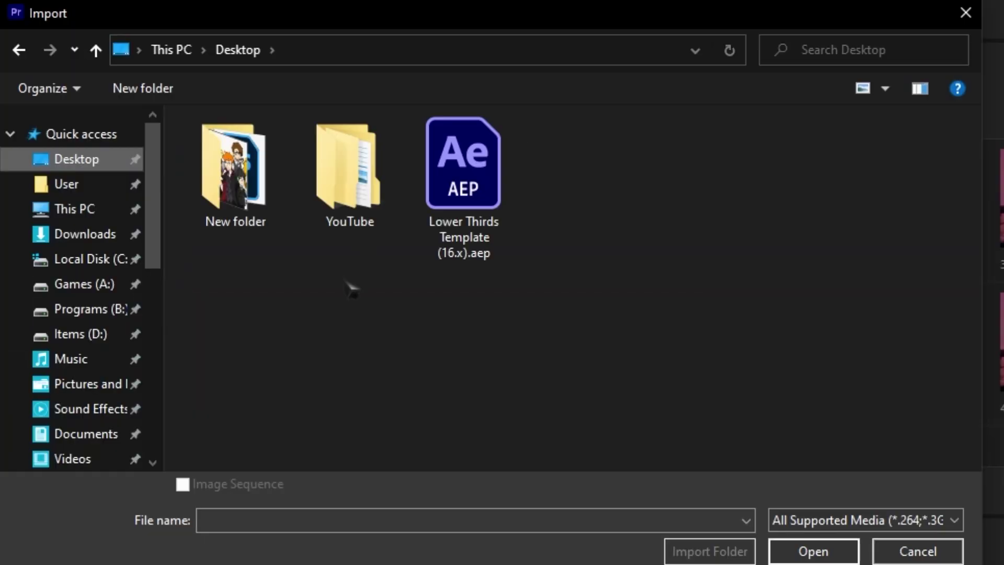
double_click(358, 190)
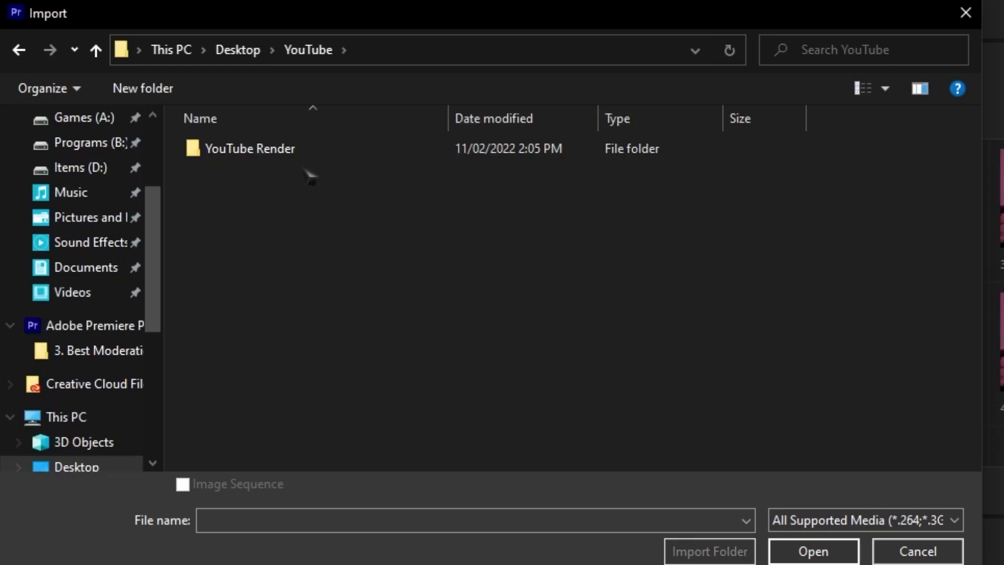
double_click(309, 152)
left_click(220, 166)
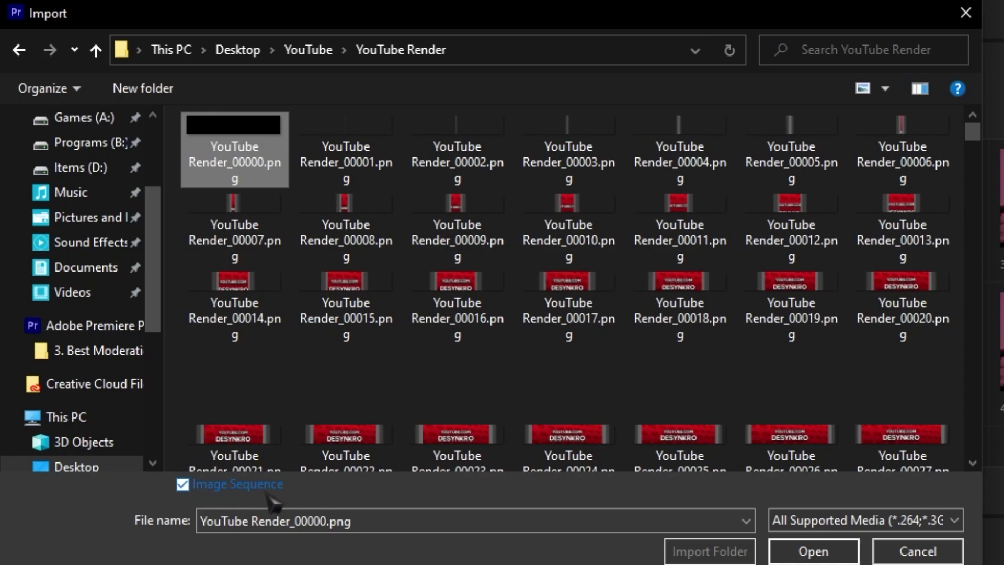
left_click(813, 551)
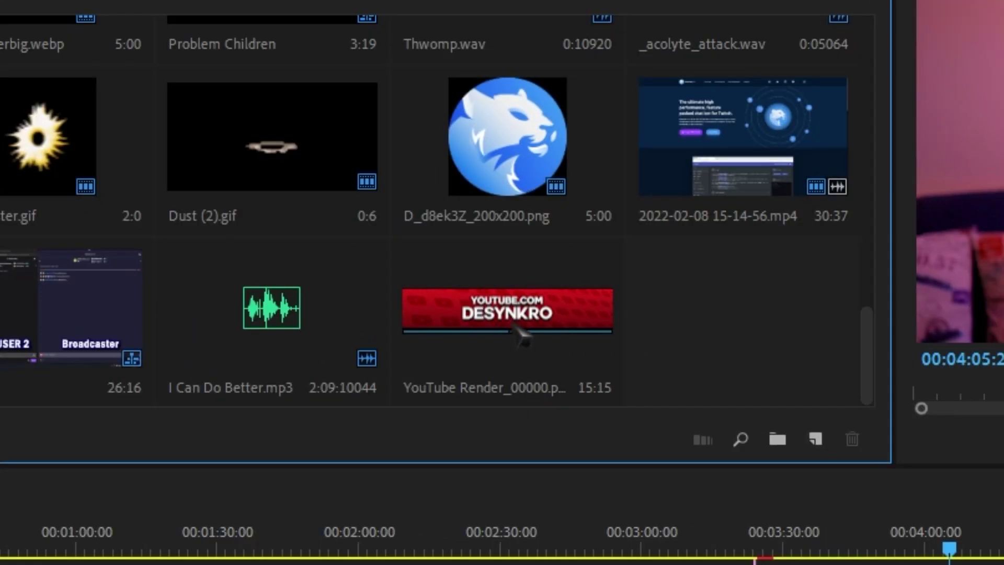
- Interpret the YouTube Render clip at 60 fps and place it on the timeline at the playhead
right_click(517, 334)
mouse_move(677, 64)
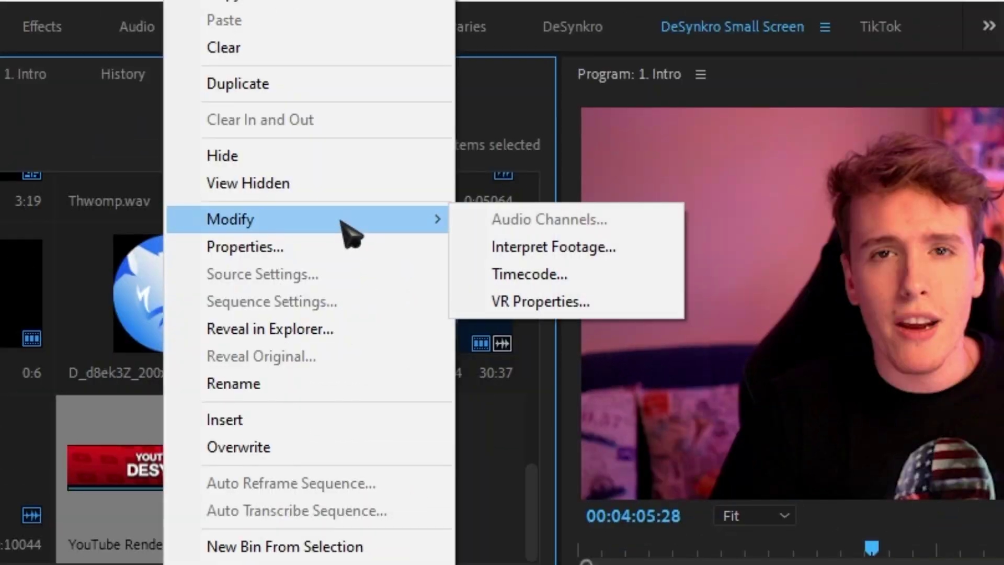
left_click(525, 251)
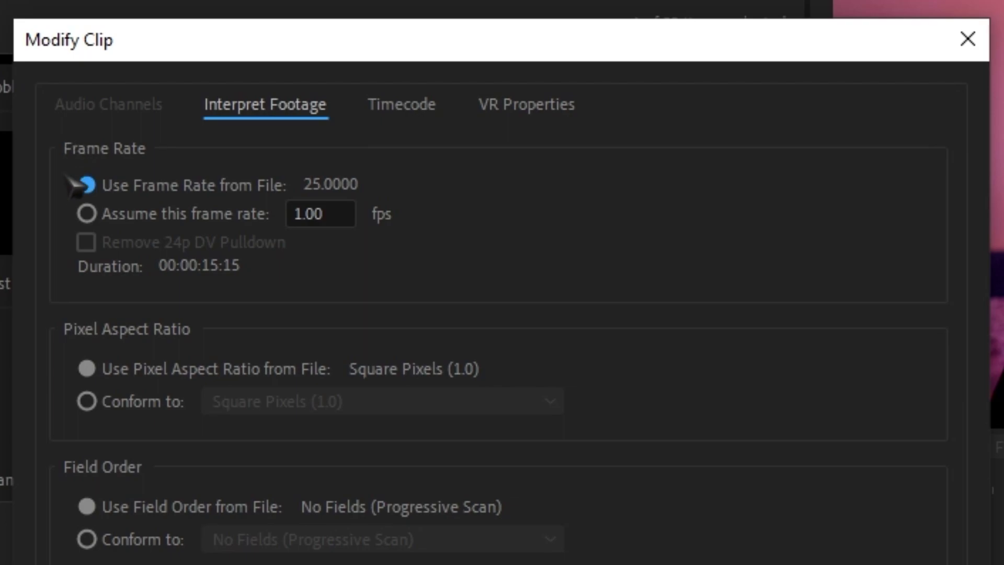
left_click(89, 221)
type("60")
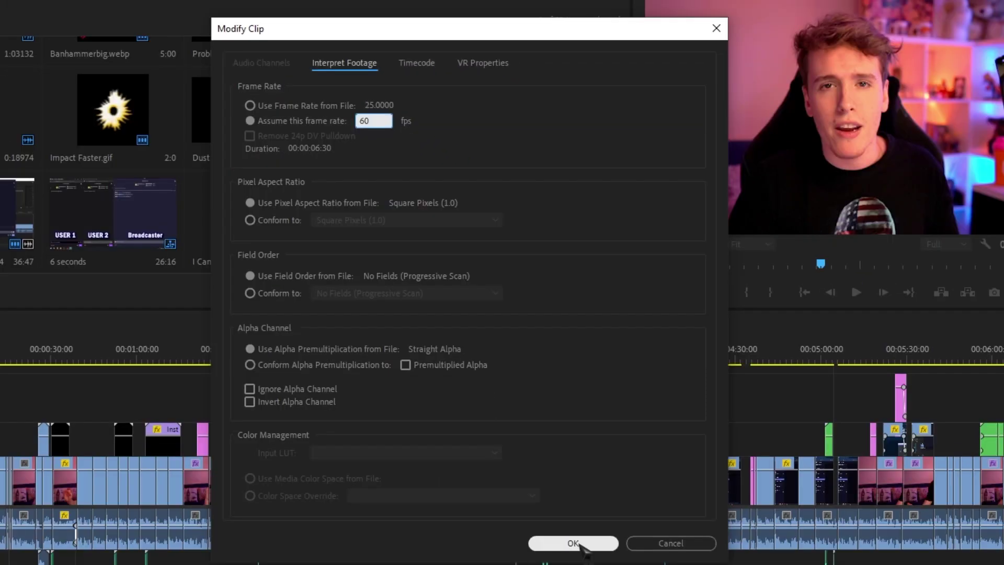
left_click(573, 543)
left_click_drag(385, 222, 693, 393)
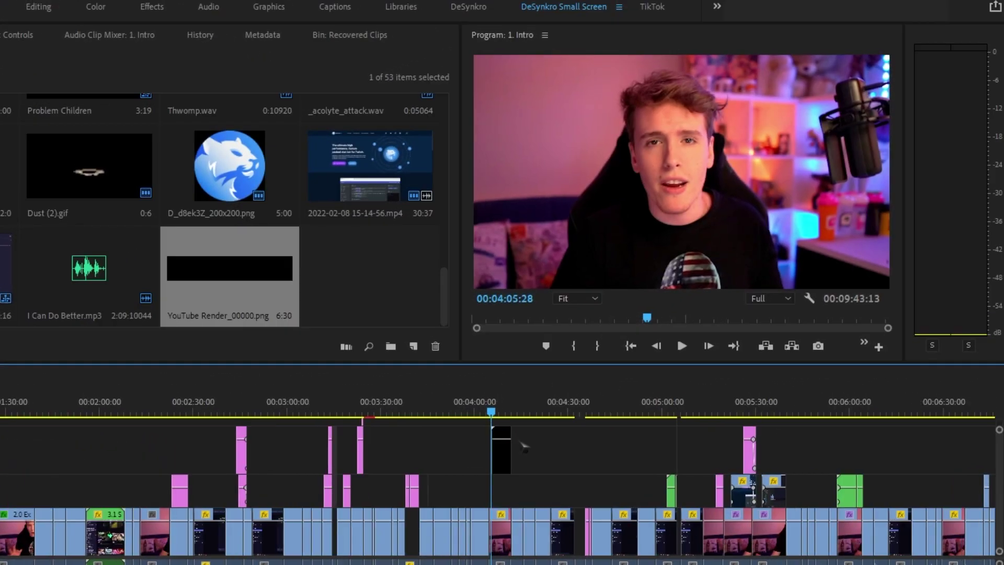
- Scale the DESYNKRO banner down, move it to the lower part of the frame, and play it
key("equal")
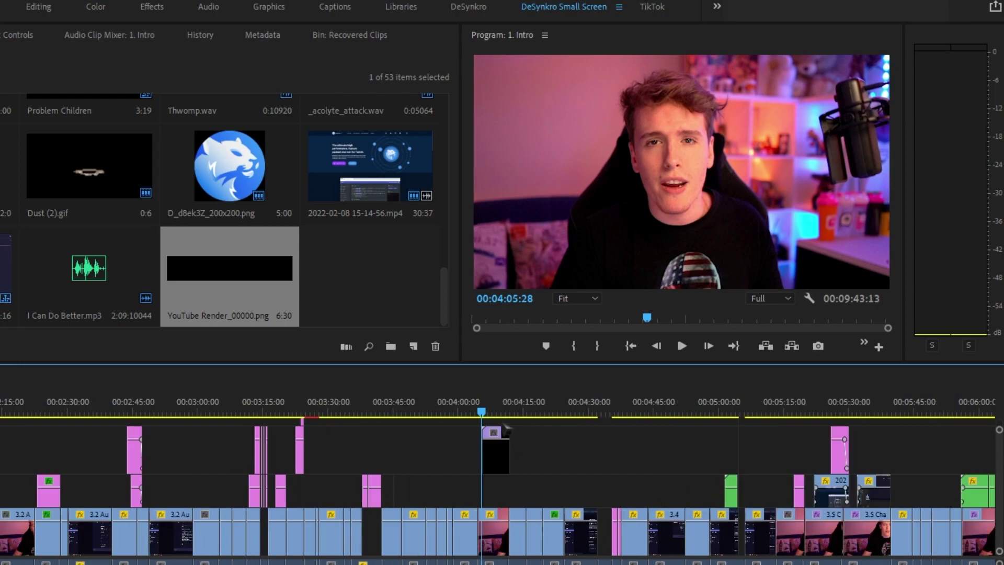
key("space")
left_click(681, 173)
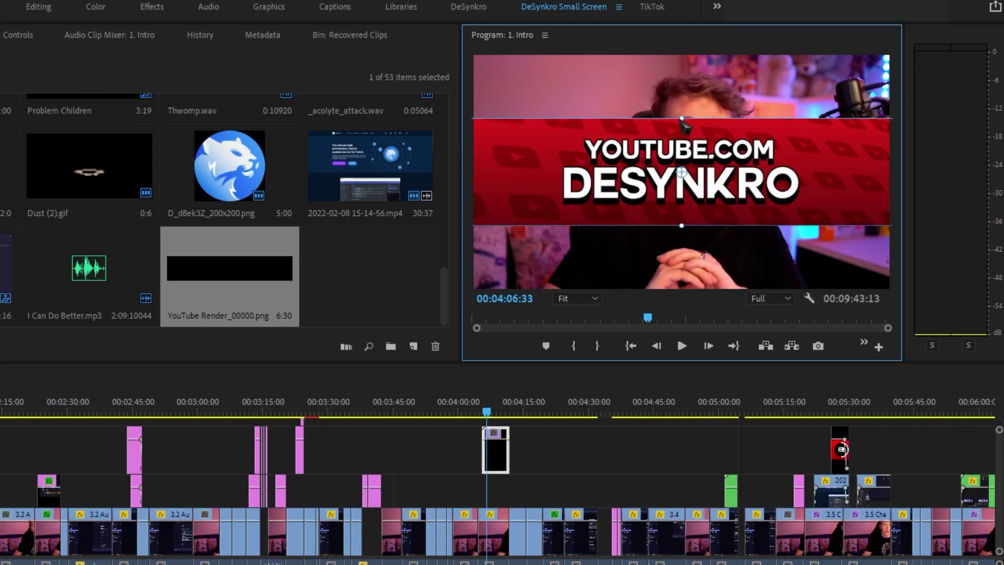
left_click_drag(683, 119, 676, 152)
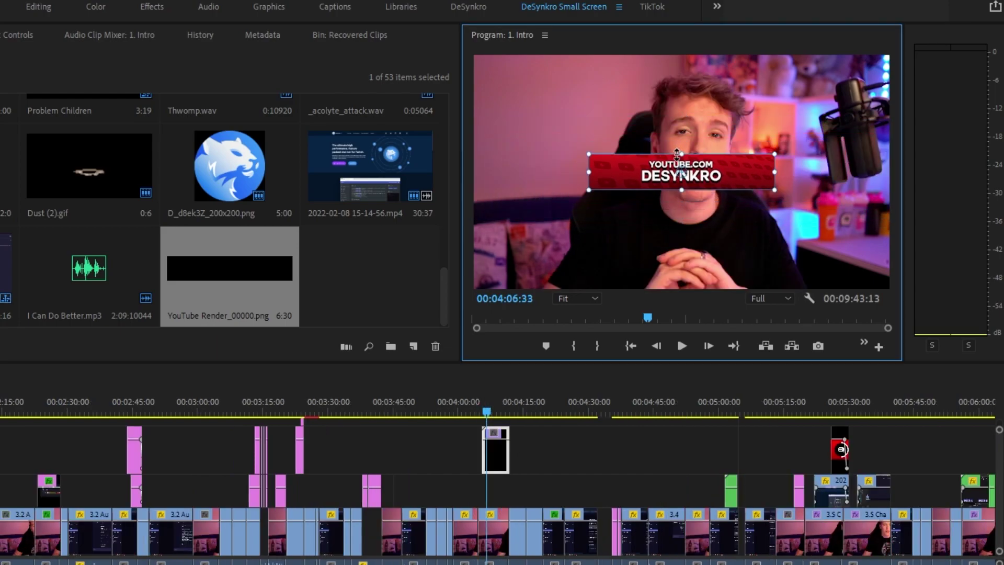
left_click_drag(729, 185, 735, 272)
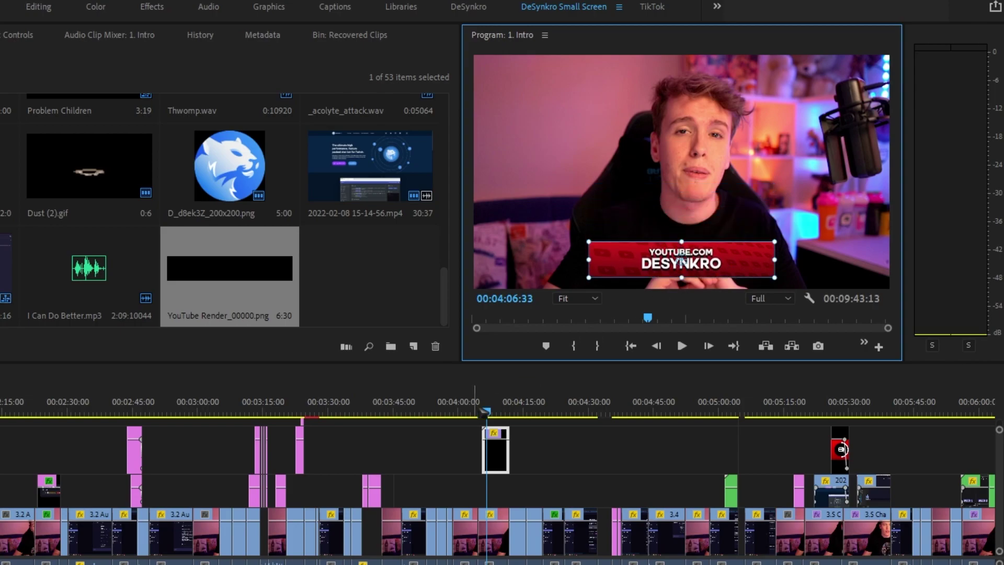
left_click(681, 345)
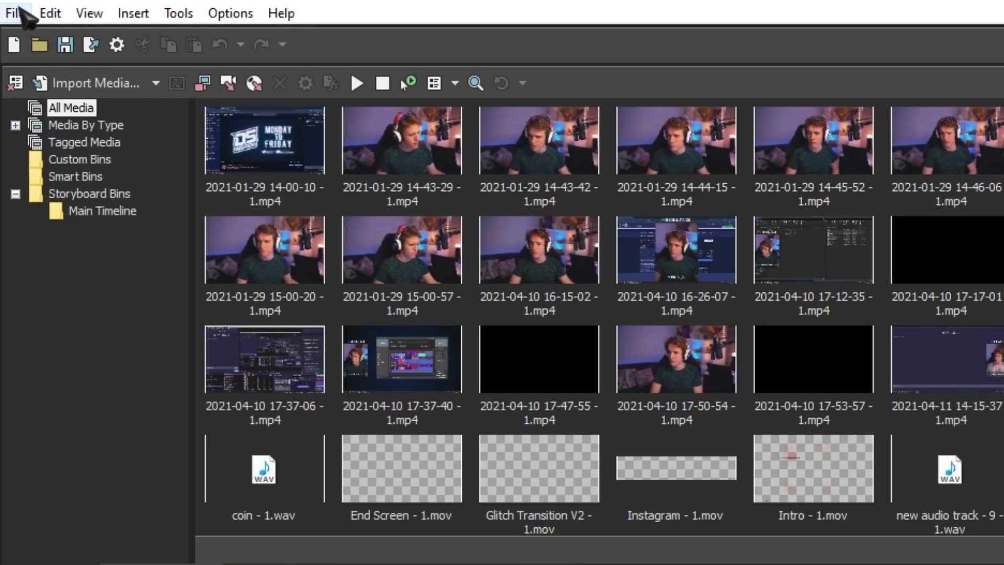
- Import the YouTube Render folder's PNGs as an image sequence
left_click(9, 7)
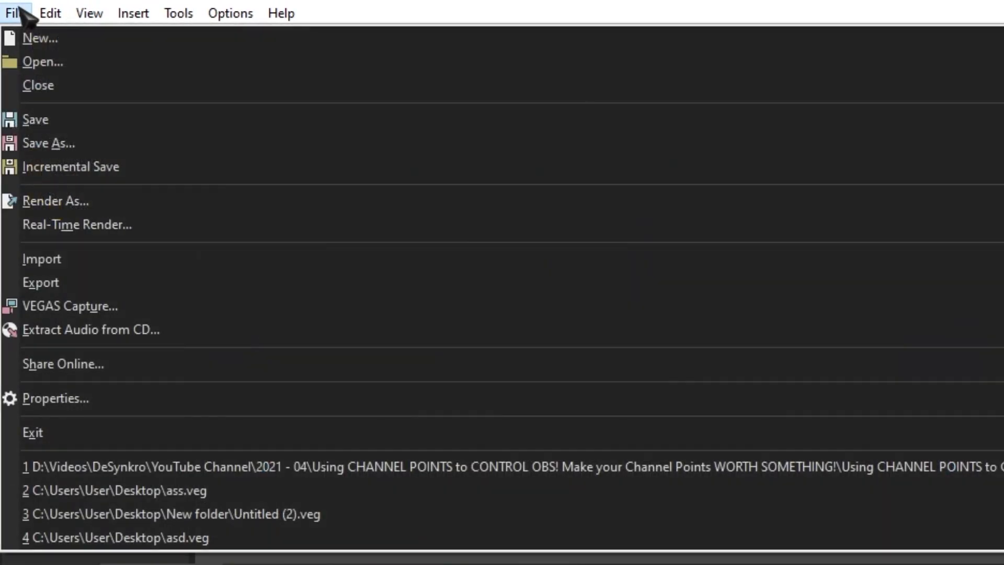
mouse_move(62, 260)
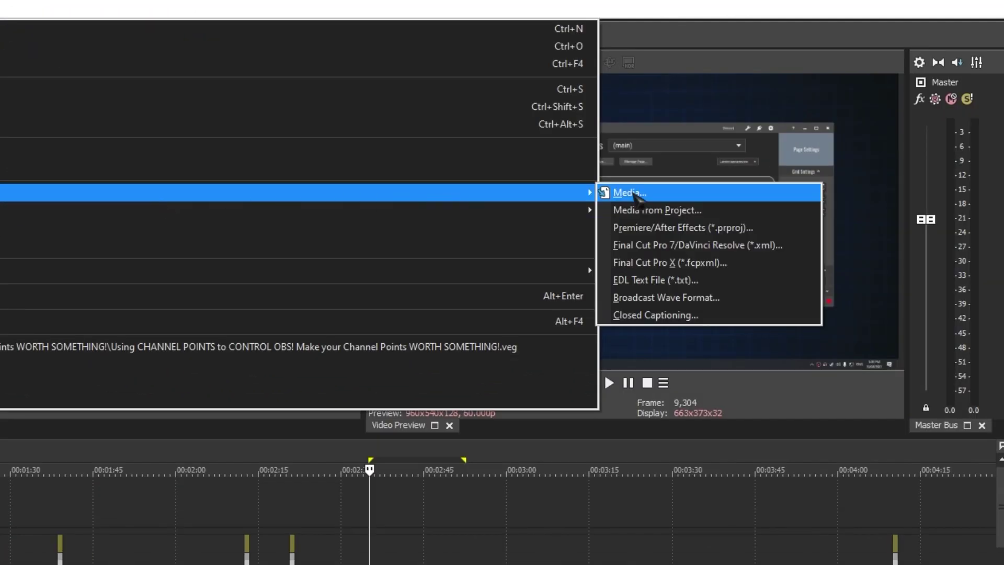
left_click(635, 193)
double_click(209, 118)
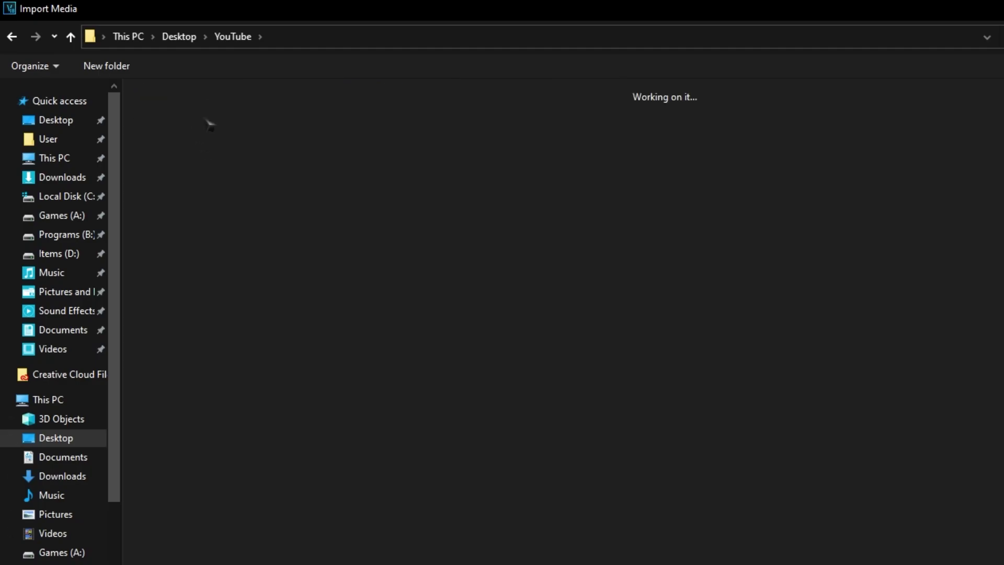
left_click(145, 97)
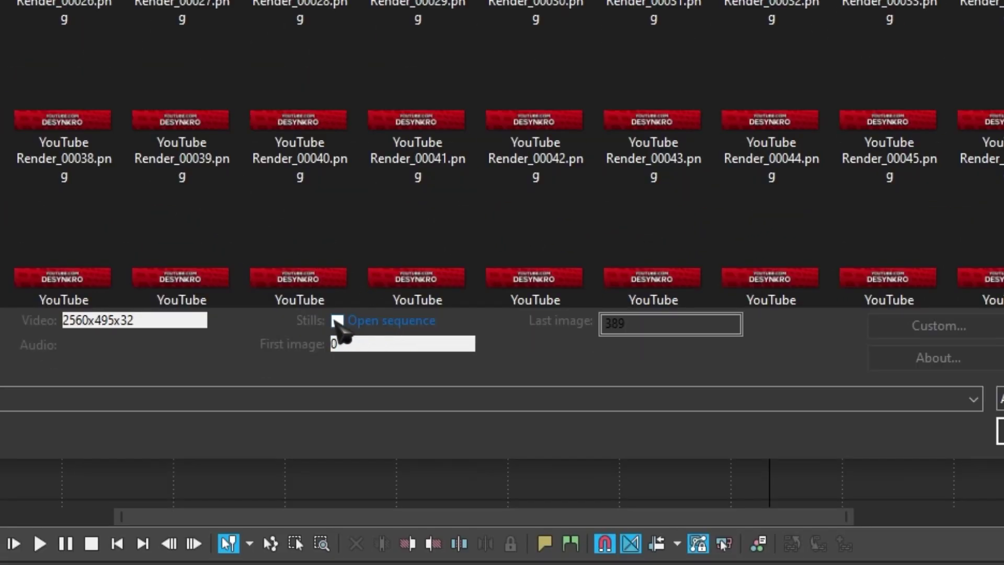
left_click(728, 439)
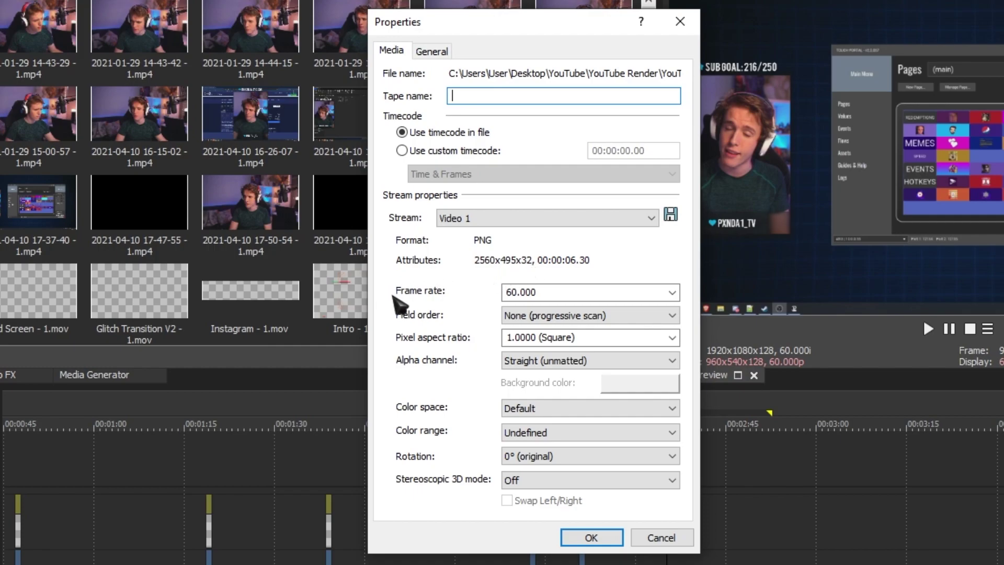
- Accept the 60 fps media properties and drop the banner sequence on the timeline at the playhead
left_click(602, 537)
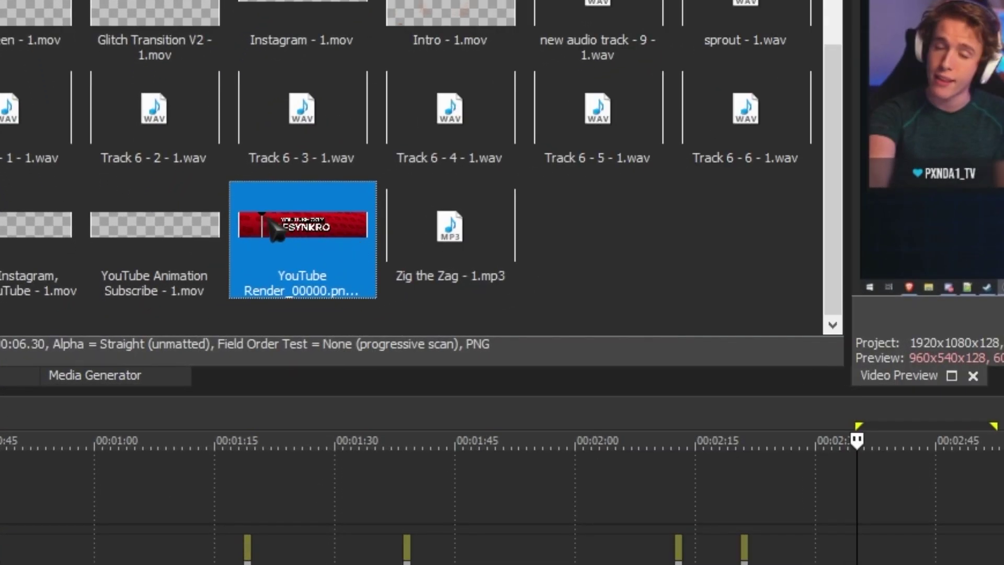
left_click_drag(268, 225, 614, 484)
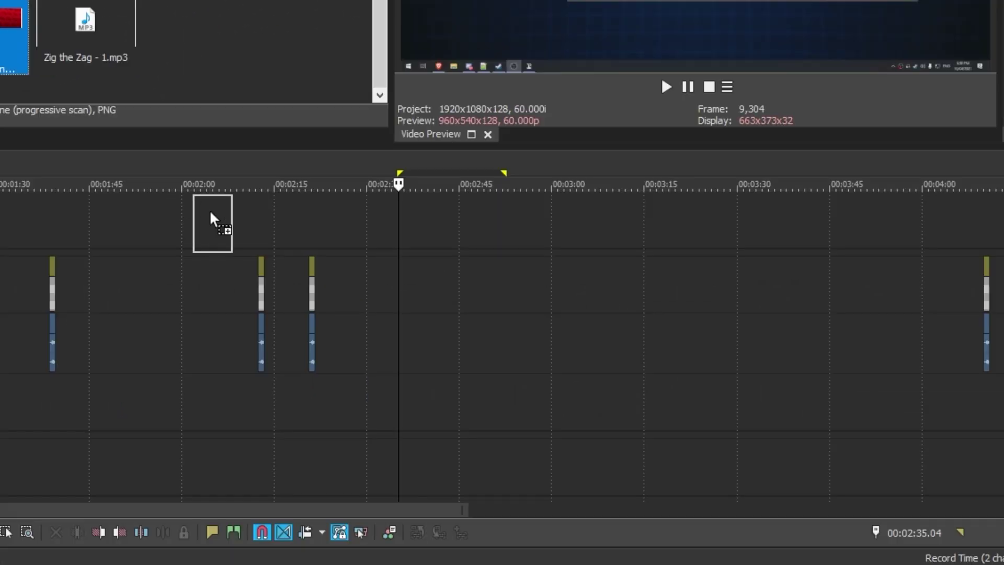
left_click_drag(408, 343, 410, 343)
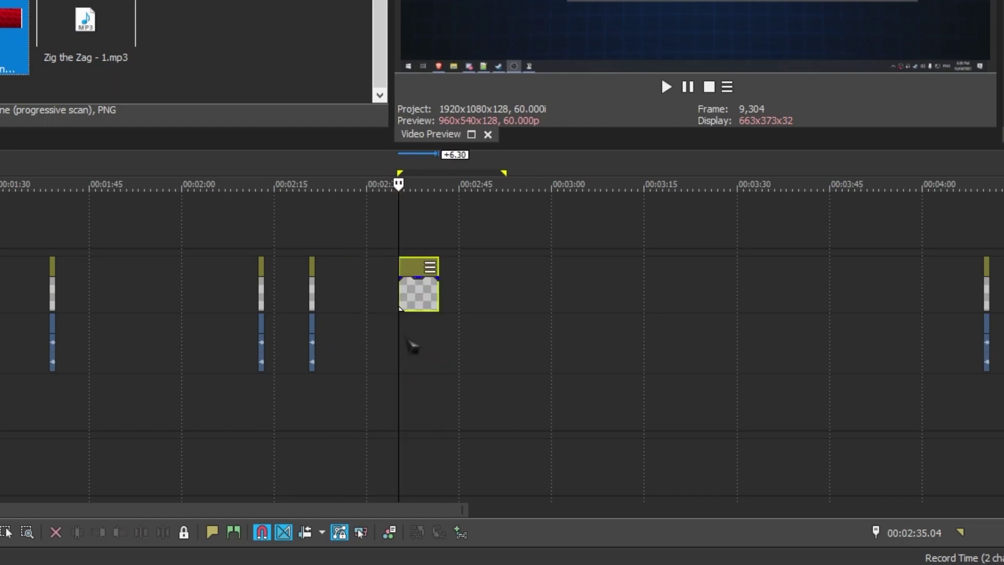
scroll(305, 234, "up", 5)
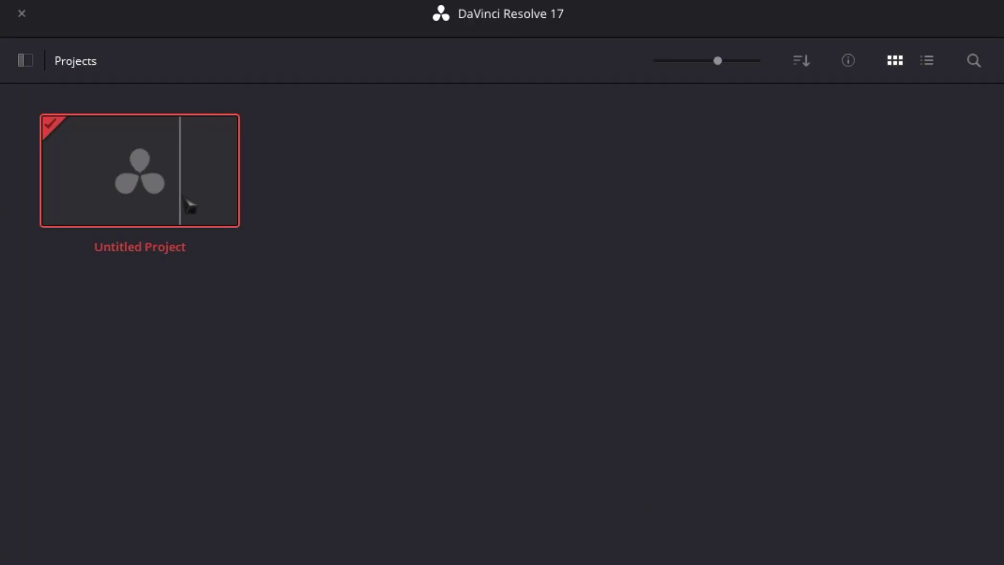
- Open the Untitled Project and add the YouTube Render clip from Desktop > YouTube to the Master bin
double_click(189, 205)
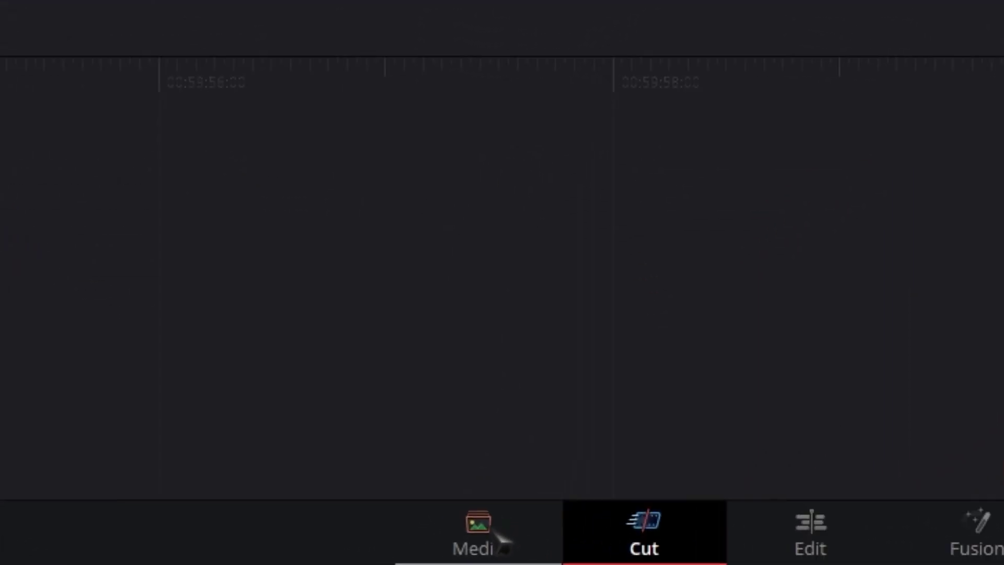
left_click(496, 535)
left_click(168, 48)
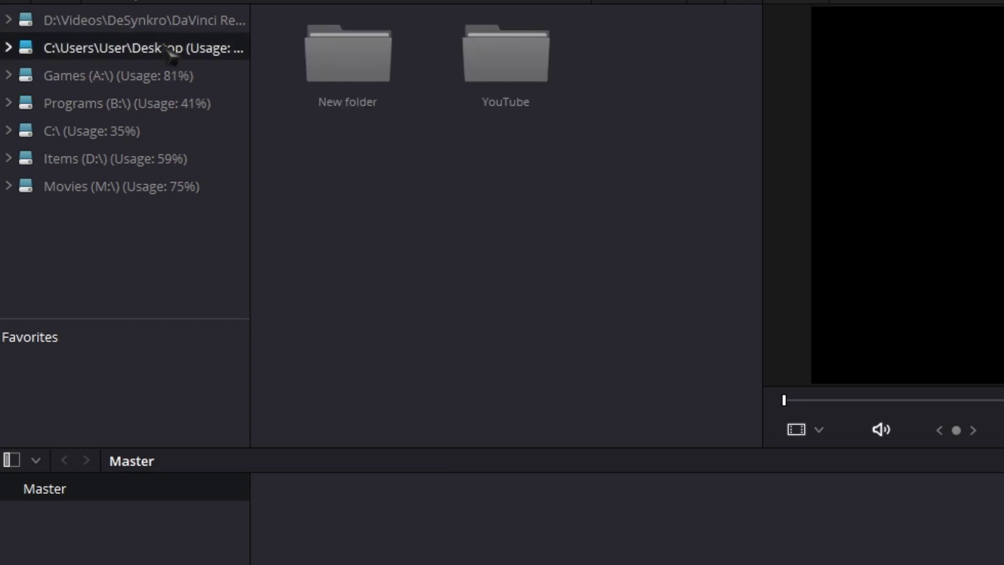
double_click(497, 59)
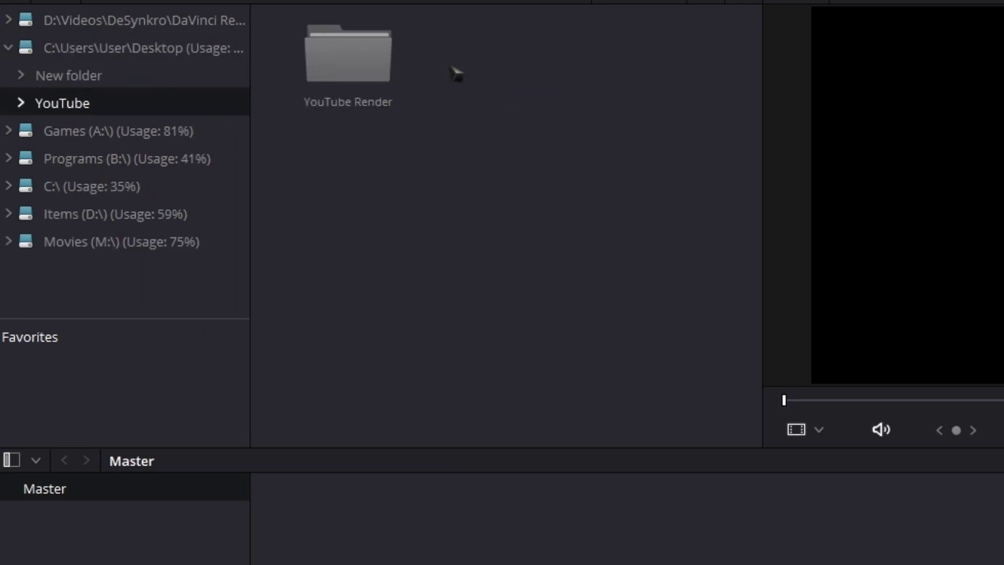
double_click(373, 61)
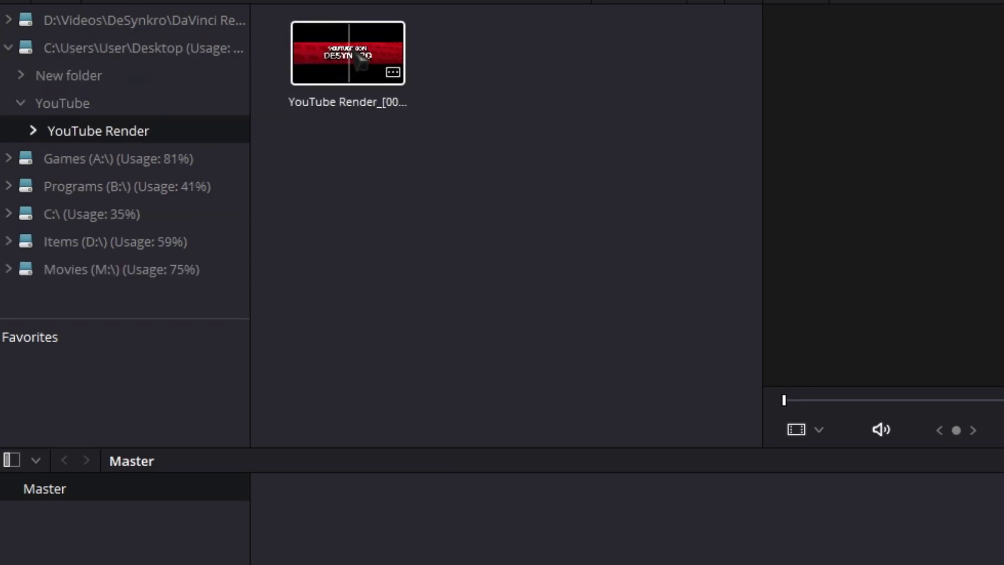
left_click_drag(340, 57, 311, 361)
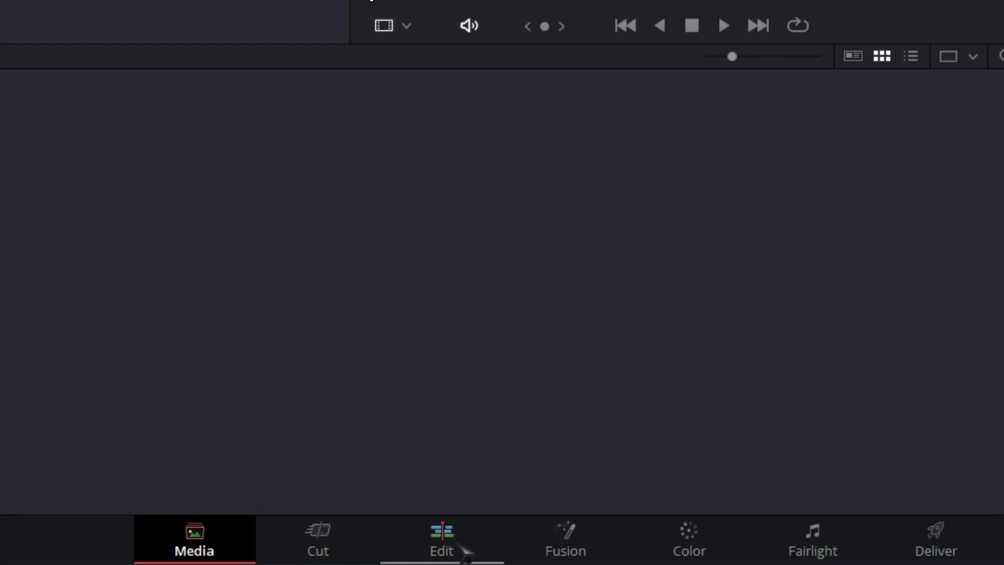
- Place the YouTube Render clip on track V1 and play the timeline
left_click(462, 549)
left_click_drag(55, 28, 383, 446)
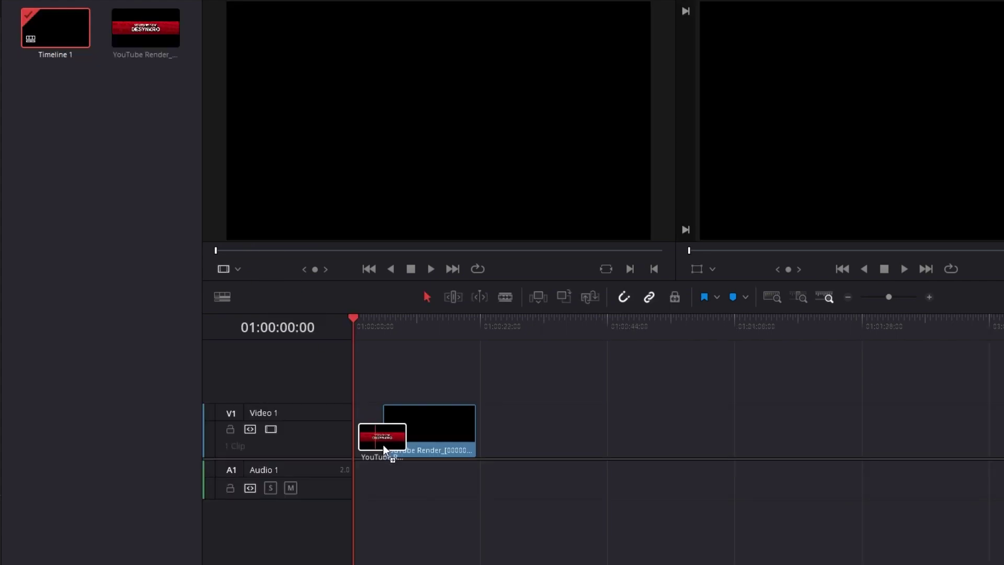
key("space")
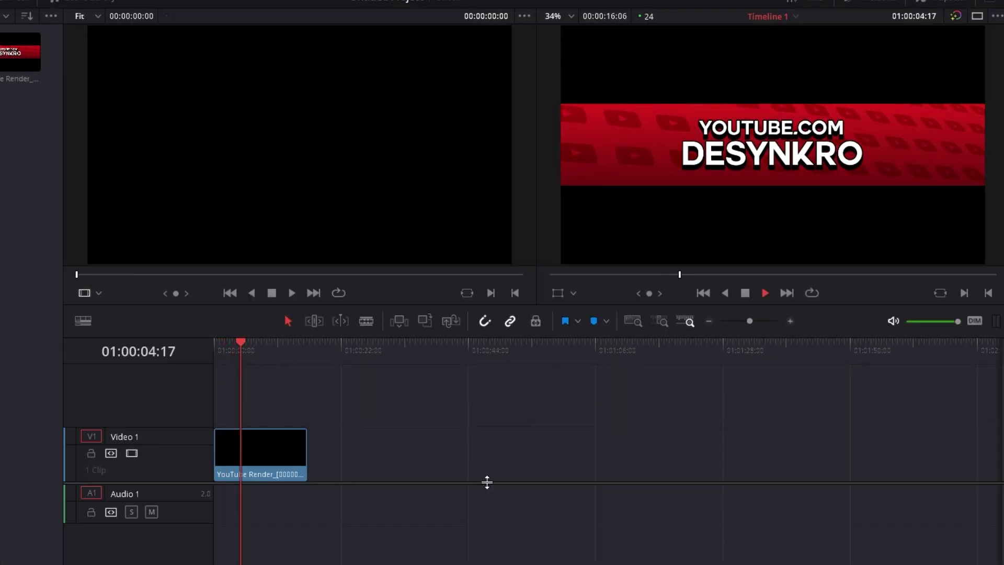
- Change the banner clip's speed to 60 frames per second and play it back
key("space")
right_click(258, 451)
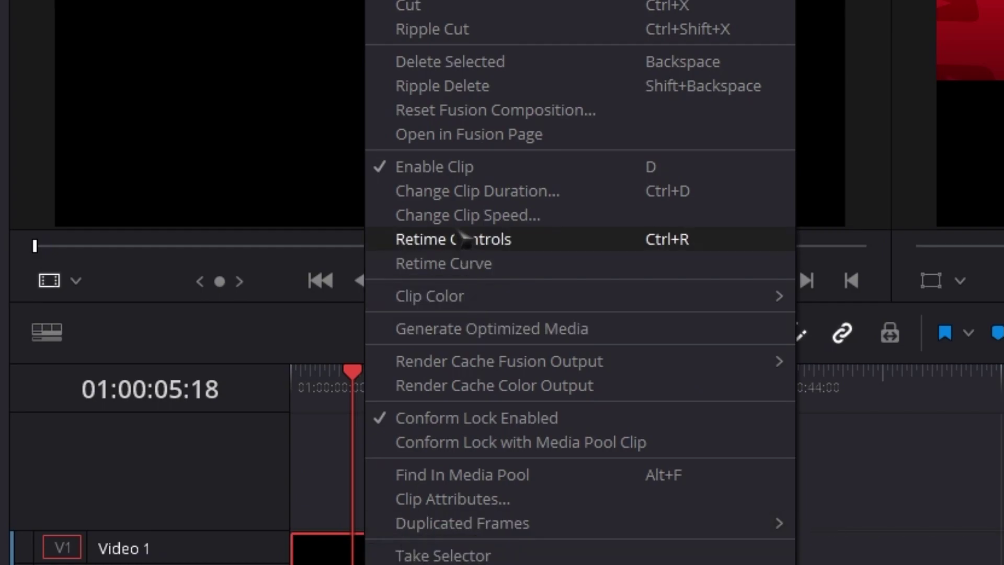
left_click(521, 220)
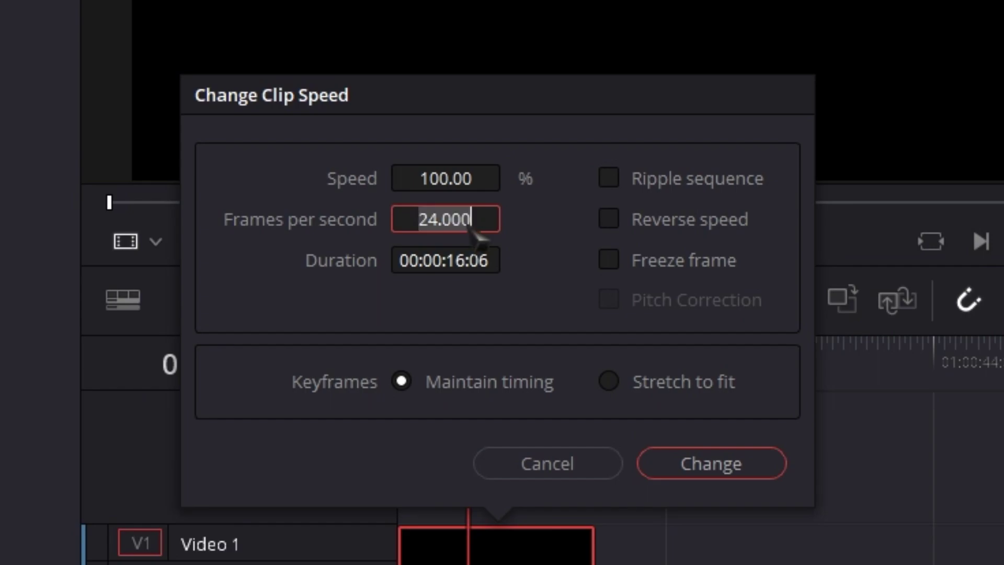
key("Return")
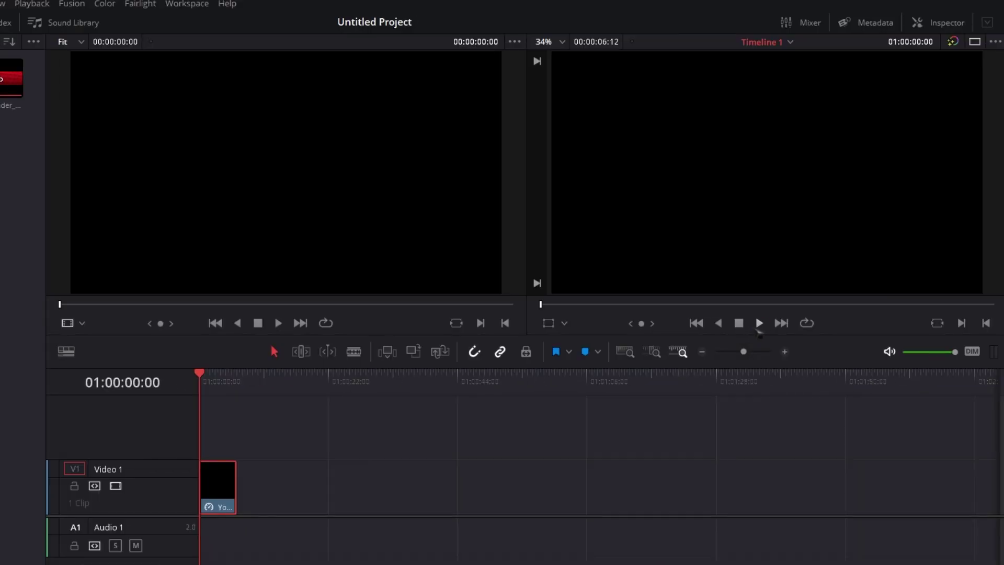
left_click(759, 322)
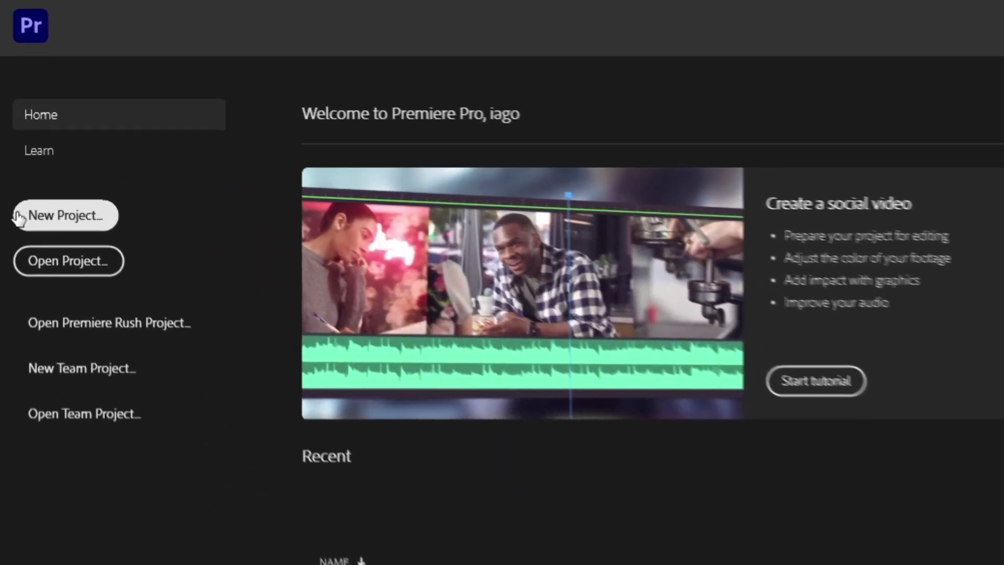
- Create a new Premiere Pro project and import the YouTube Render PNGs as an image sequence
left_click(45, 226)
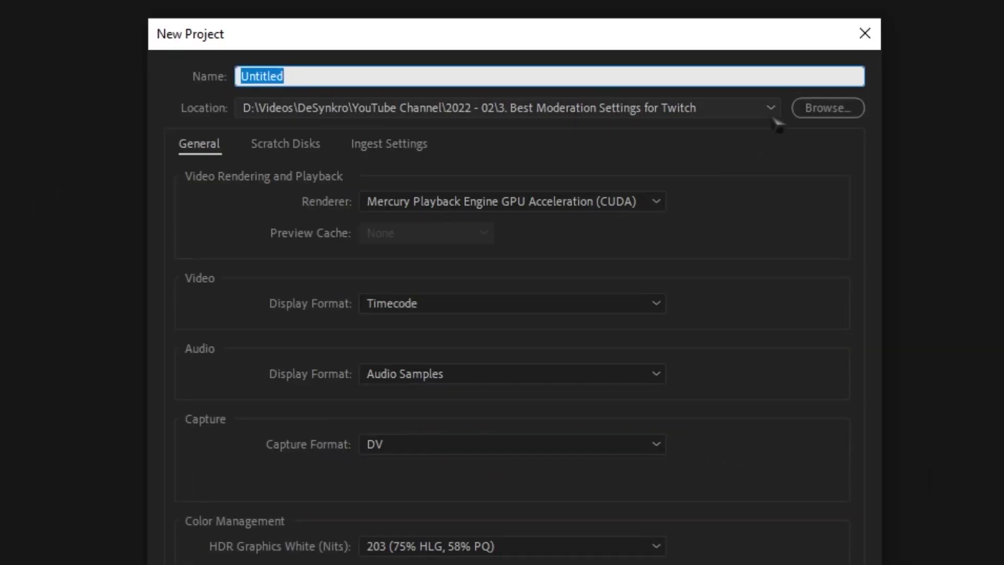
left_click(772, 110)
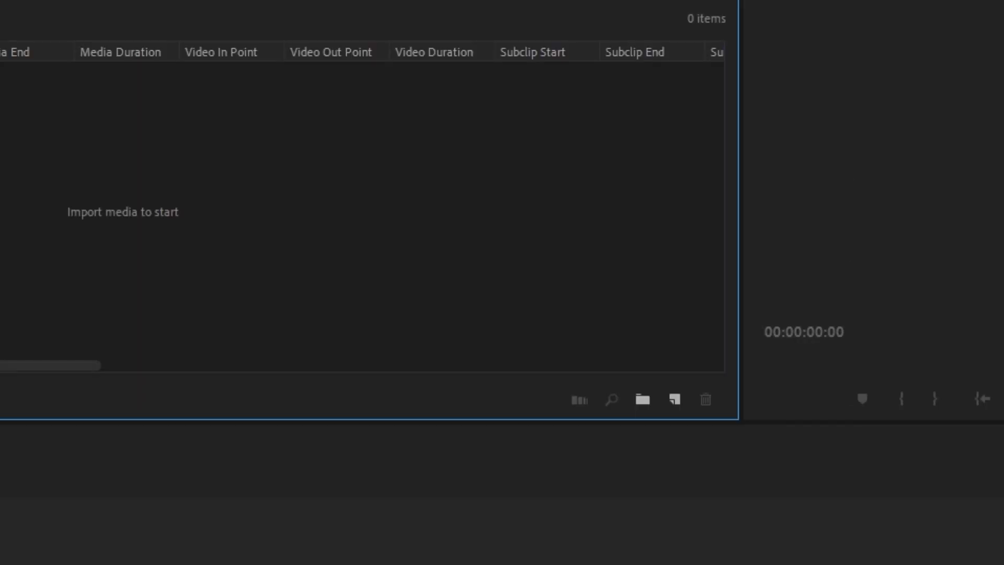
left_click(11, 12)
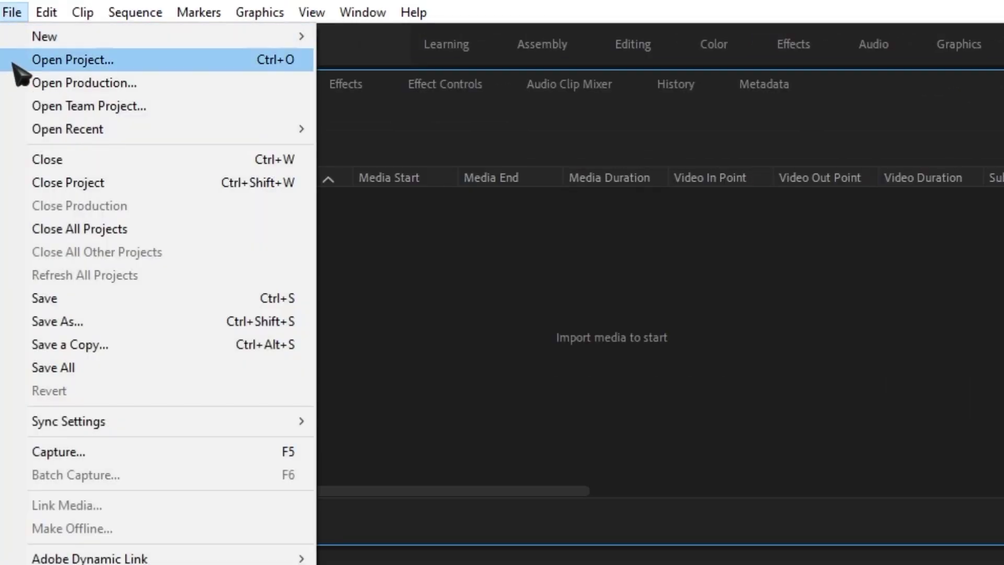
left_click(128, 247)
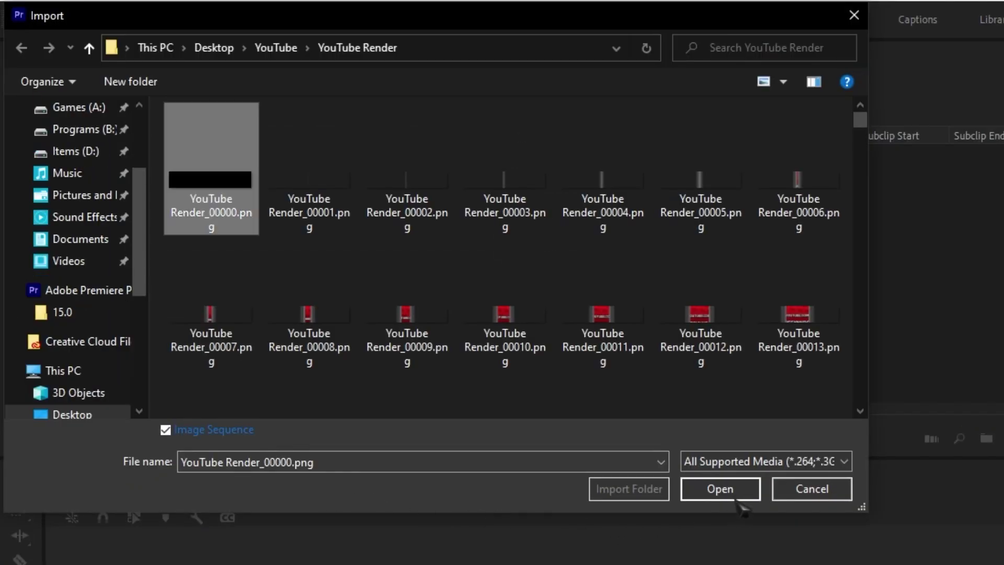
left_click(734, 497)
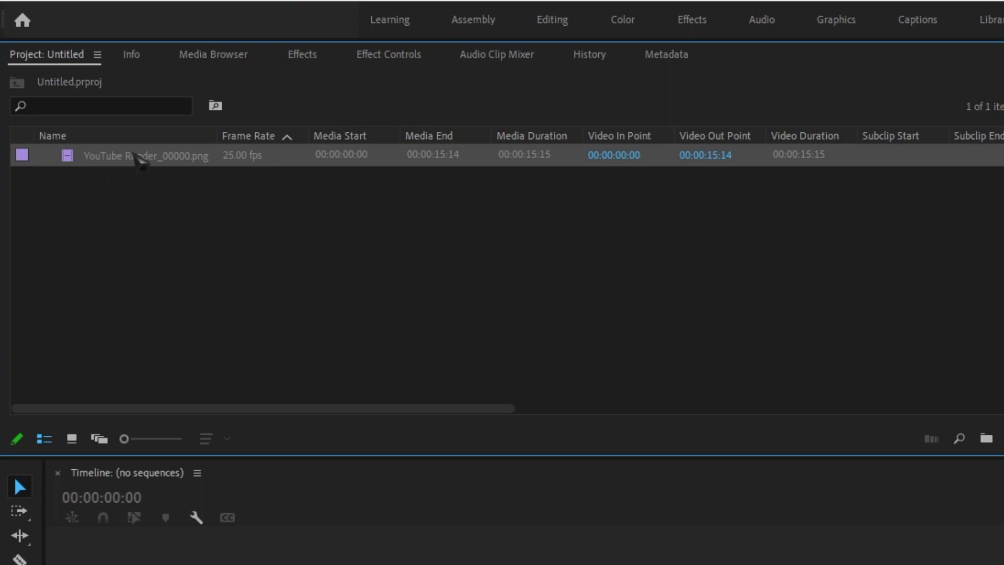
- Reinterpret the clip at 60 fps and build the YouTube Render_00000 sequence from it
right_click(151, 162)
mouse_move(195, 163)
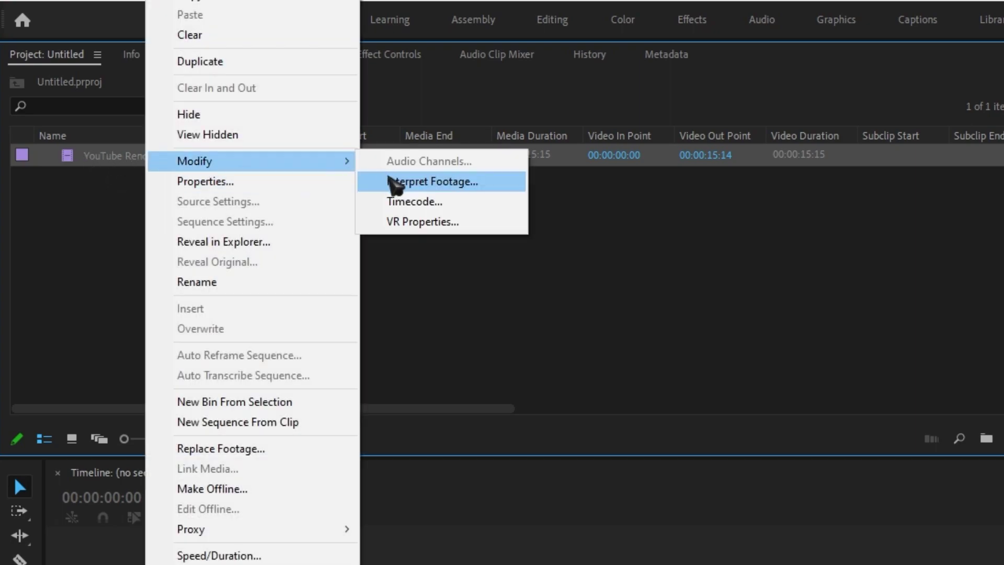
left_click(394, 182)
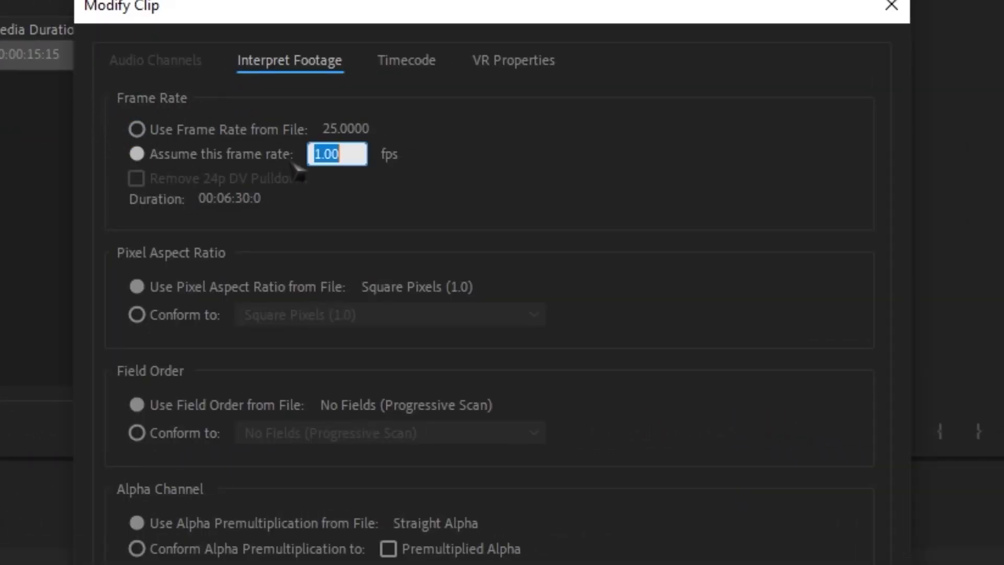
type("60")
left_click(526, 399)
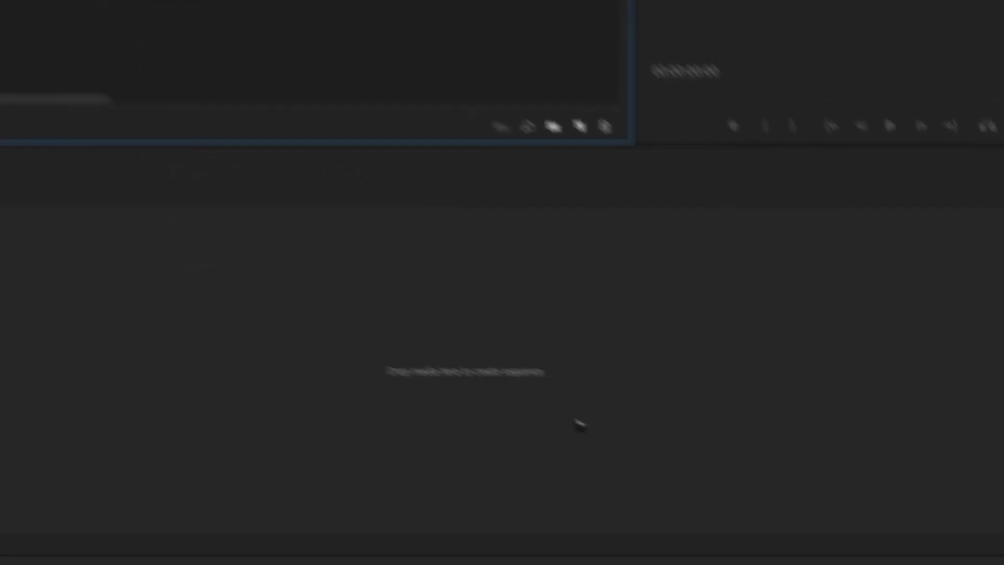
left_click_drag(108, 59, 114, 258)
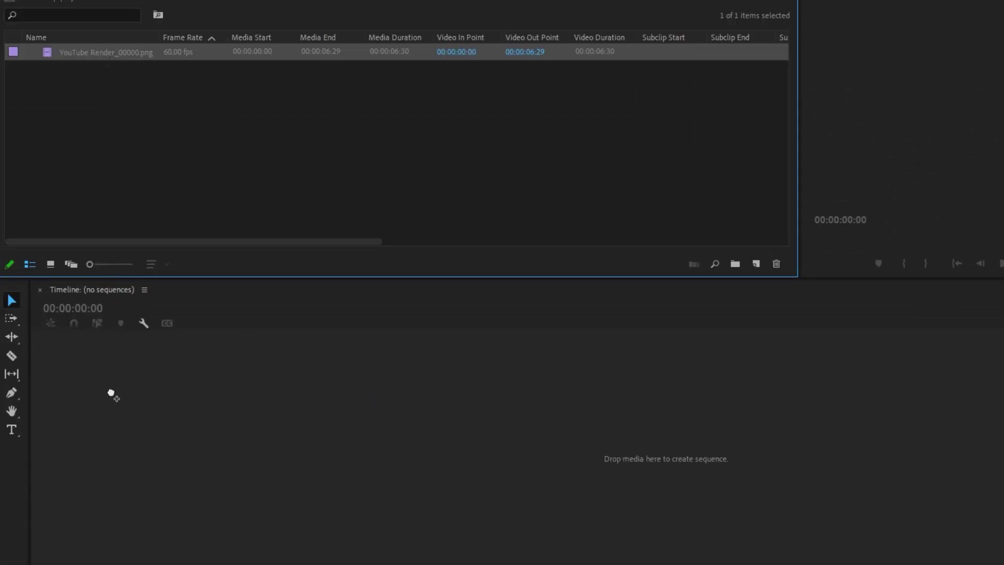
left_click_drag(111, 393, 118, 398)
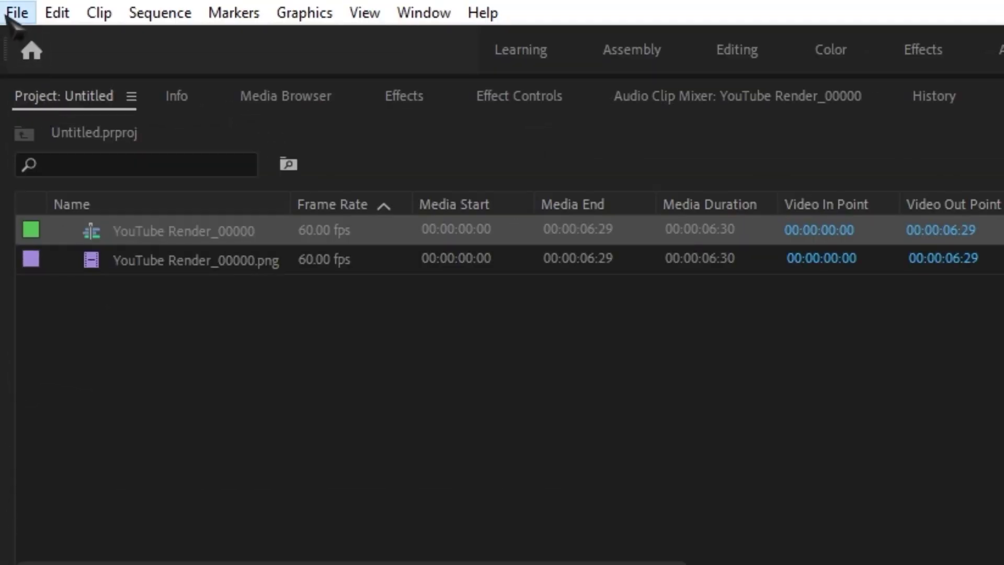
- Export the sequence as WebM named YouTube Render_00000.webm, saved to the Desktop
left_click(6, 16)
mouse_move(162, 262)
left_click(430, 266)
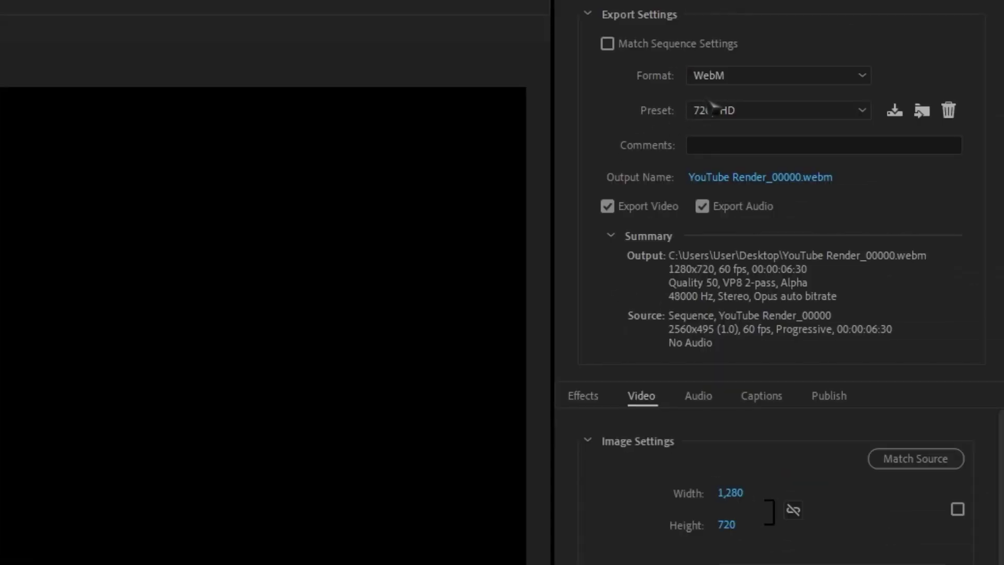
left_click(719, 74)
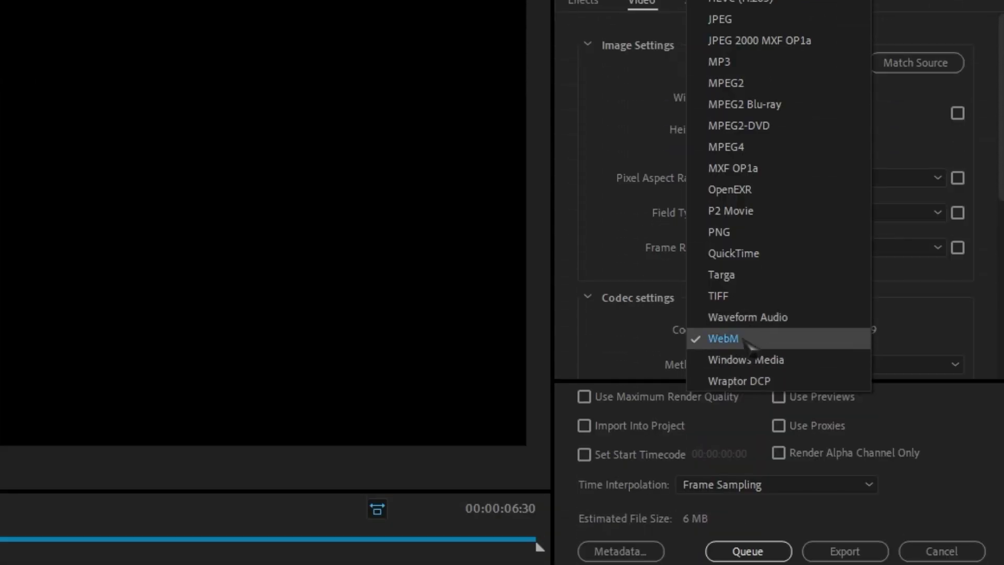
left_click(745, 341)
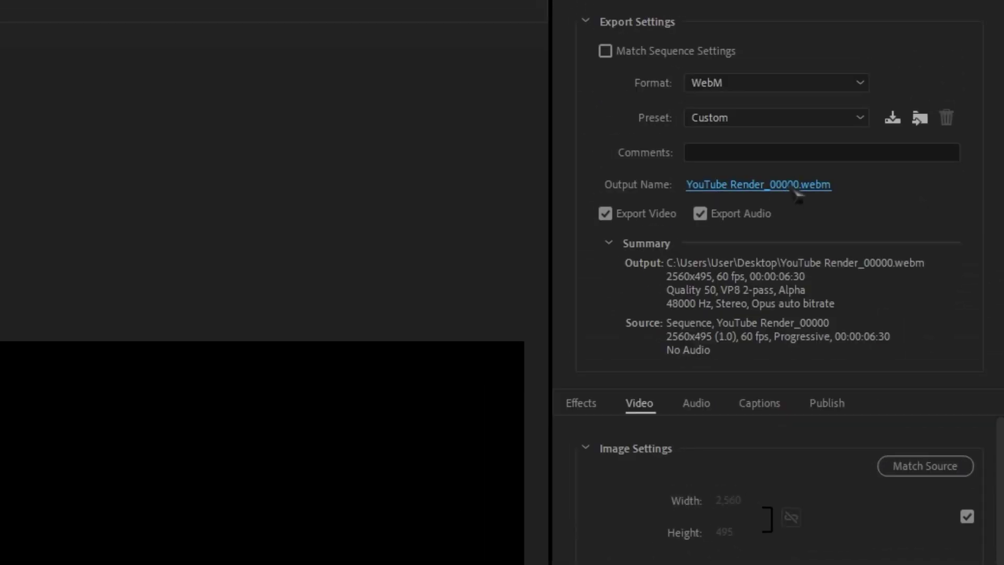
left_click(784, 184)
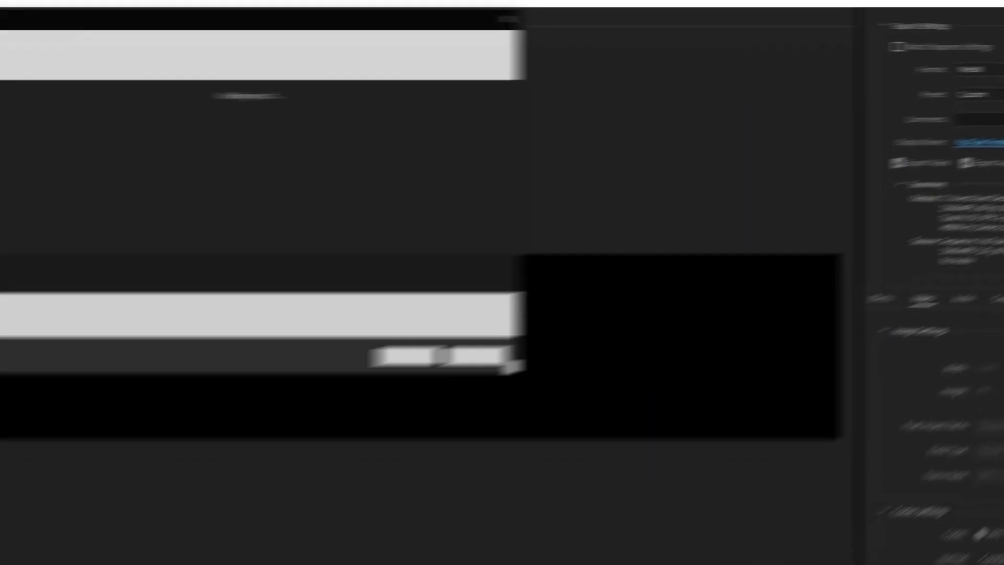
key("Return")
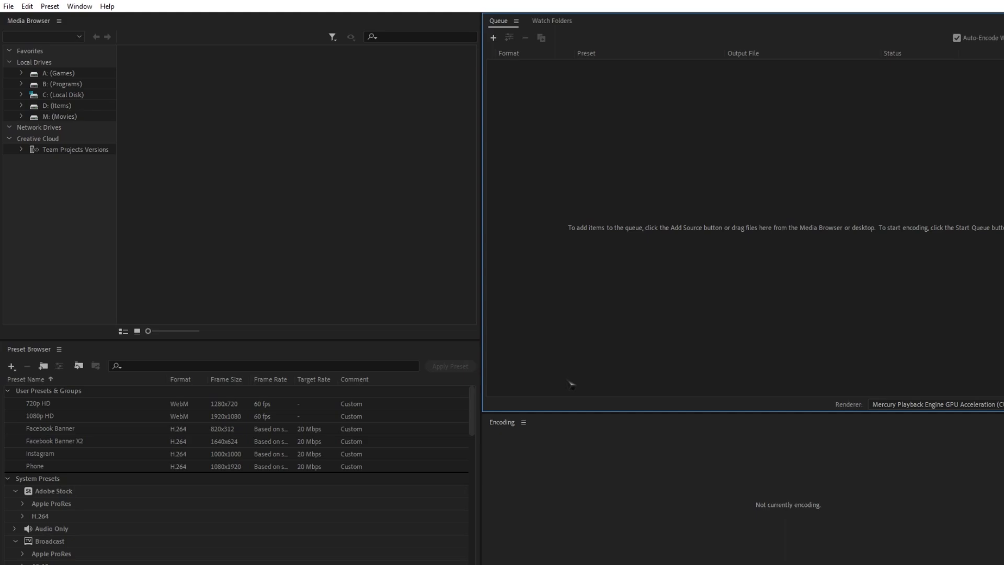
- Set Media Encoder's Indeterminate Media Timebase preference to 60 fps
left_click(28, 7)
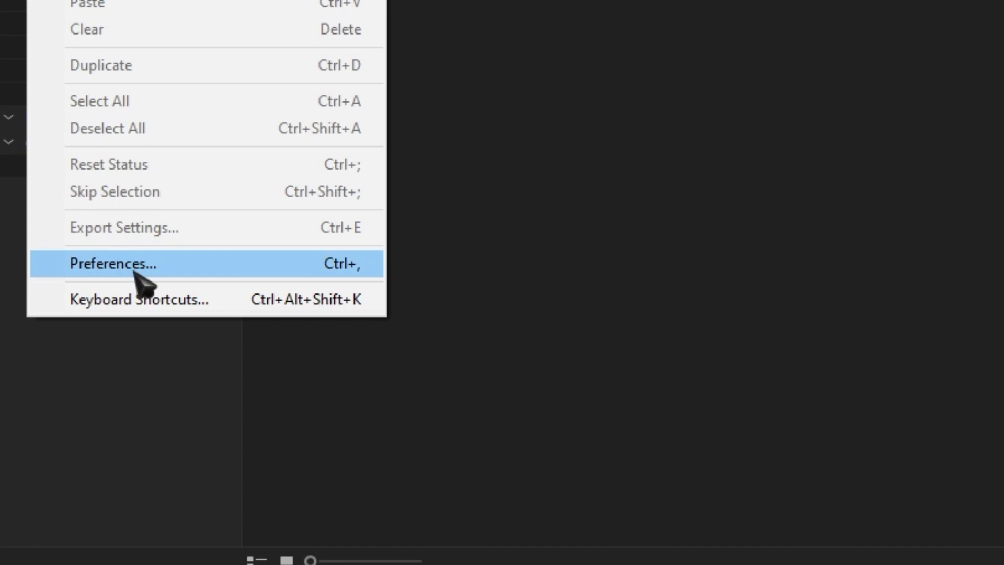
left_click(135, 266)
left_click(275, 202)
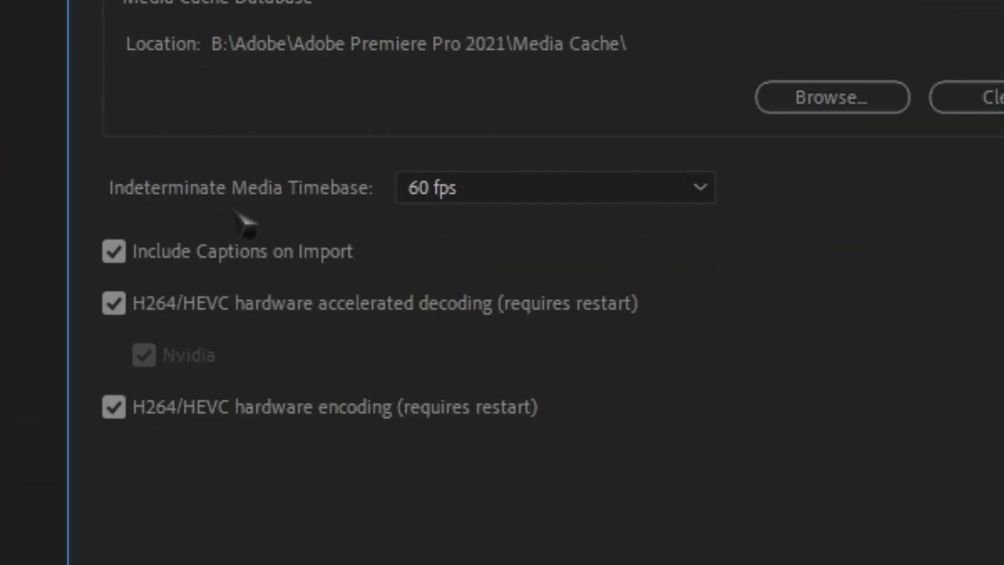
left_click(460, 193)
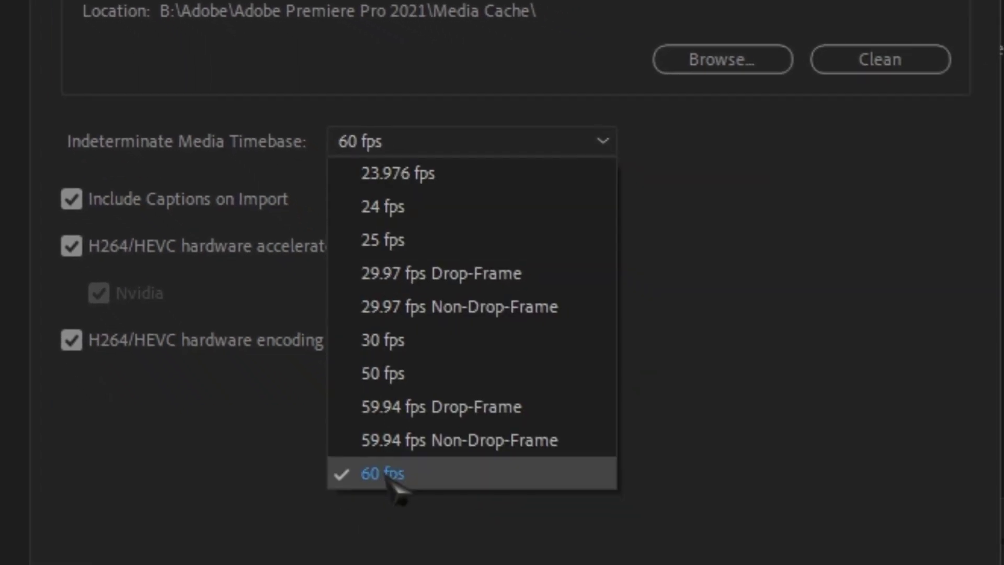
left_click(405, 473)
left_click(601, 492)
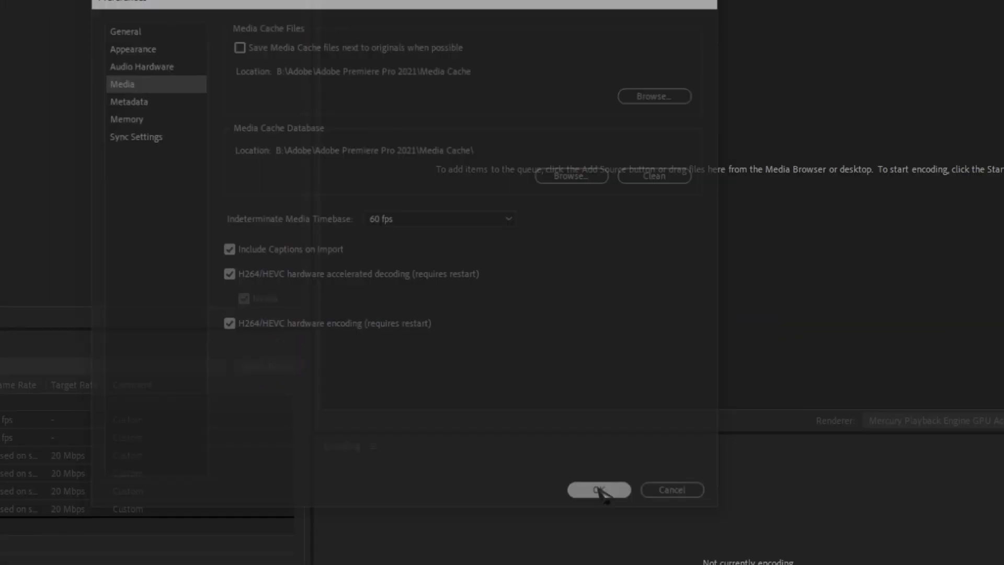
left_click(12, 8)
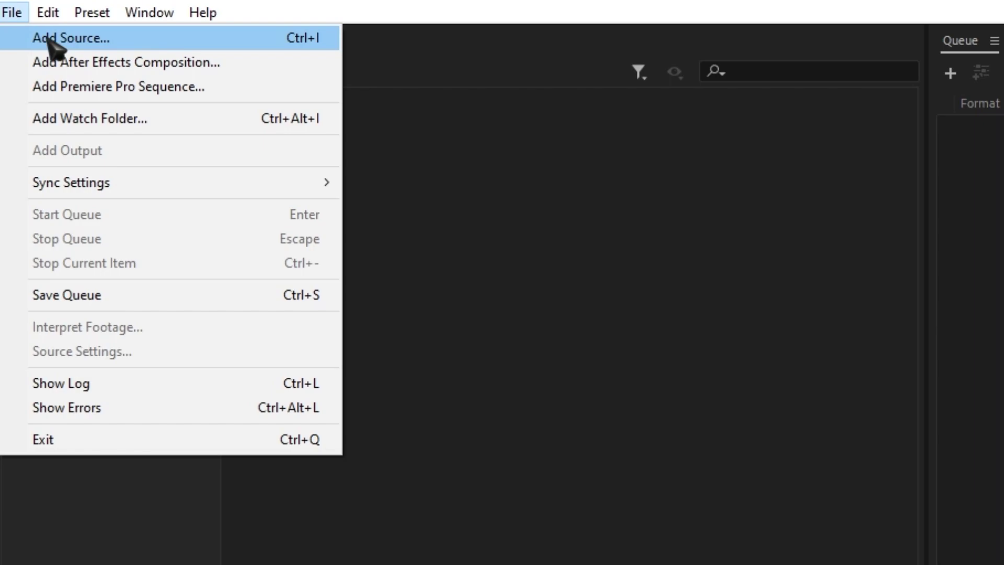
- Add YouTube Render_00000.png from the Desktop YouTube folder as a PNG sequence source
left_click(50, 37)
scroll(168, 235, "up", 3)
left_click(84, 195)
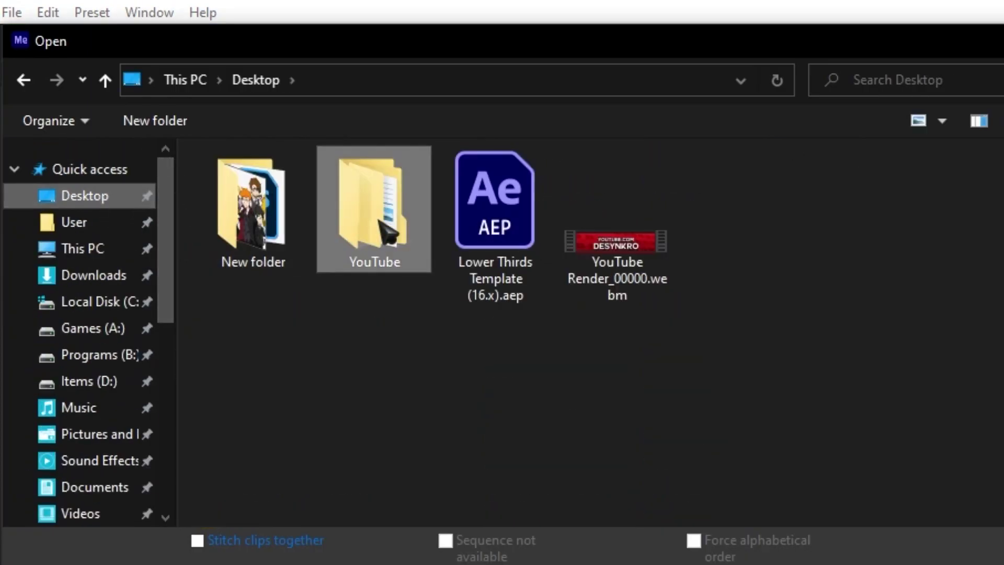
double_click(387, 230)
double_click(264, 229)
left_click(264, 228)
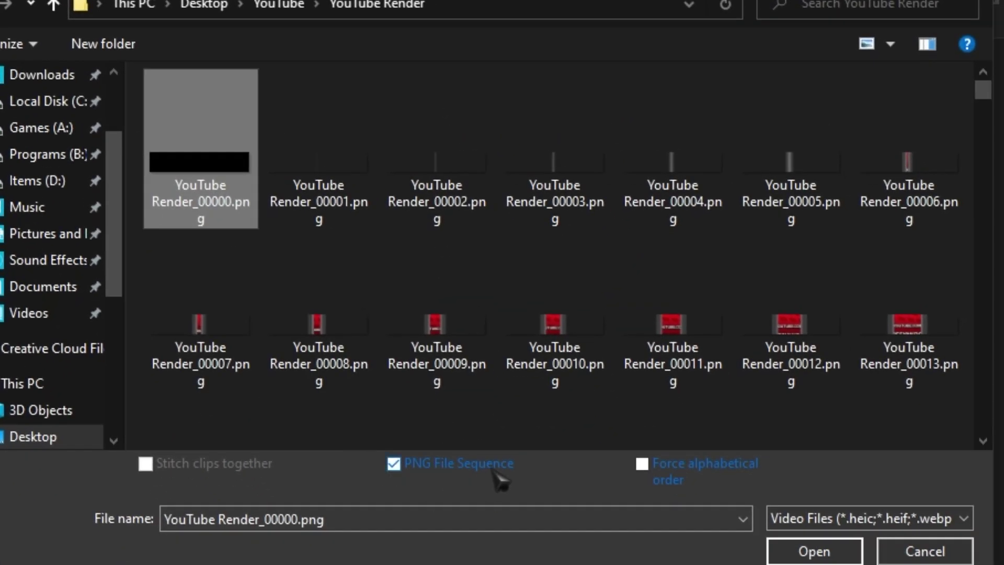
left_click(802, 553)
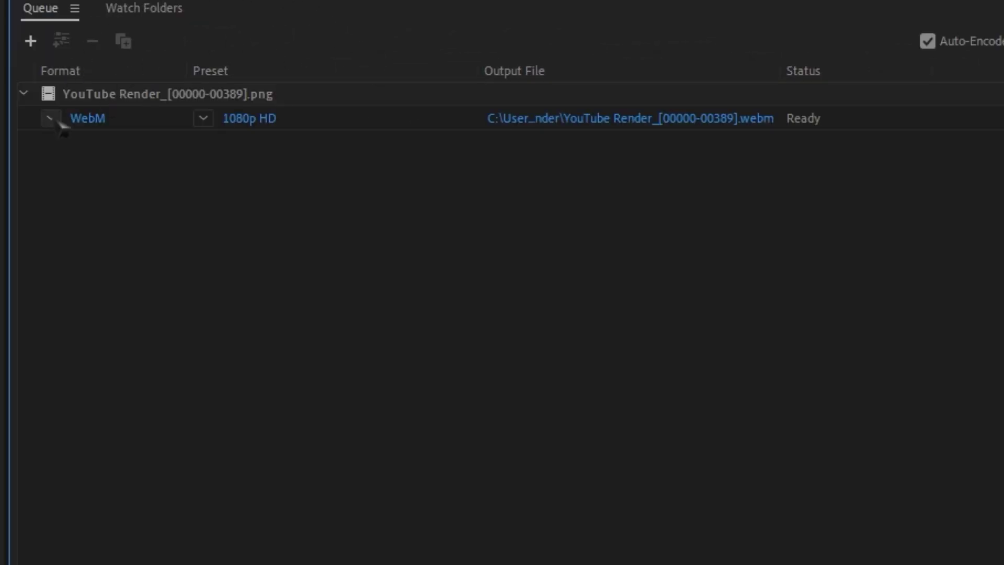
- Set the queued item to WebM, output to the Desktop, matching the source size
left_click(49, 118)
left_click(149, 420)
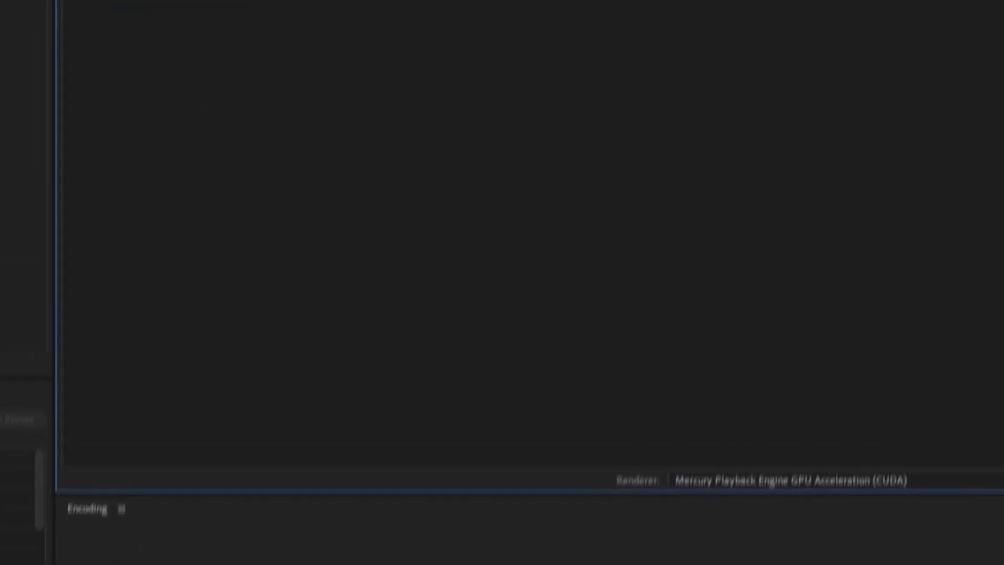
left_click(247, 105)
left_click(784, 143)
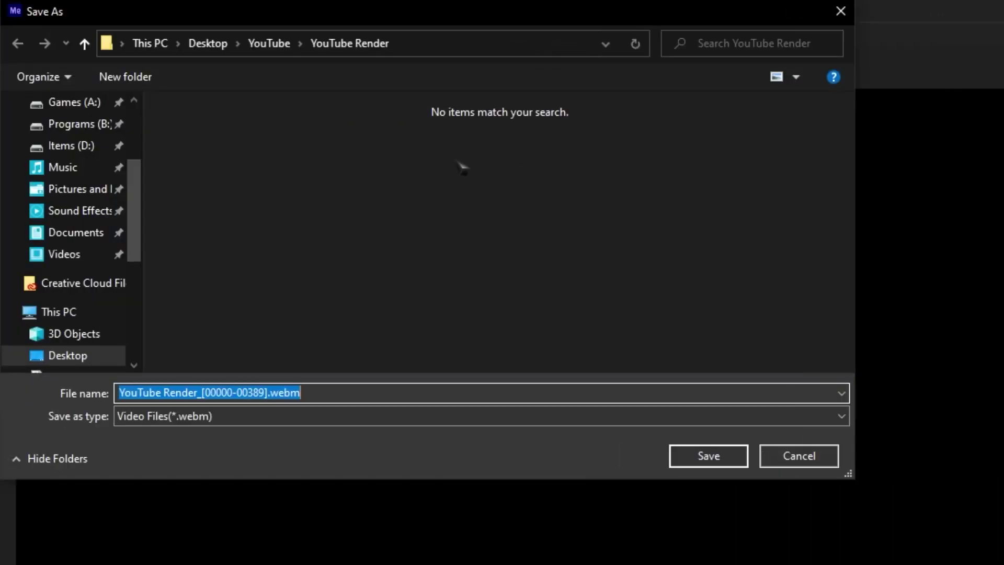
scroll(141, 177, "up", 3)
left_click(63, 137)
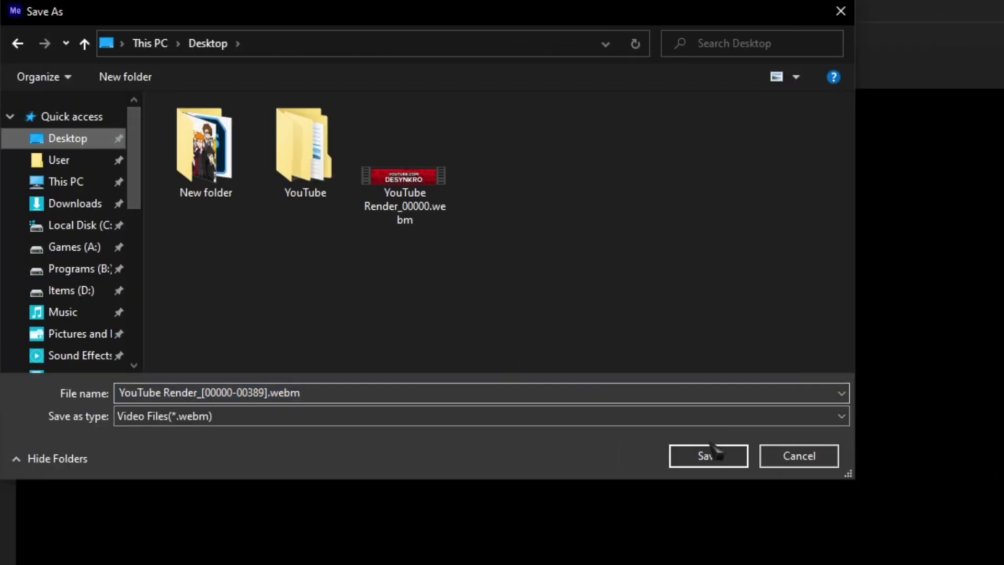
left_click(708, 456)
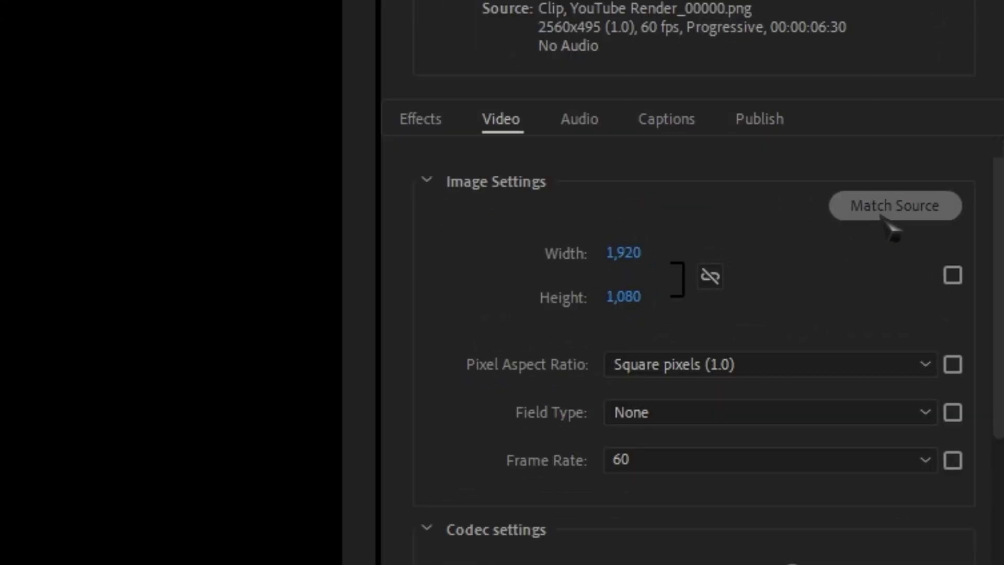
left_click(883, 216)
left_click(778, 538)
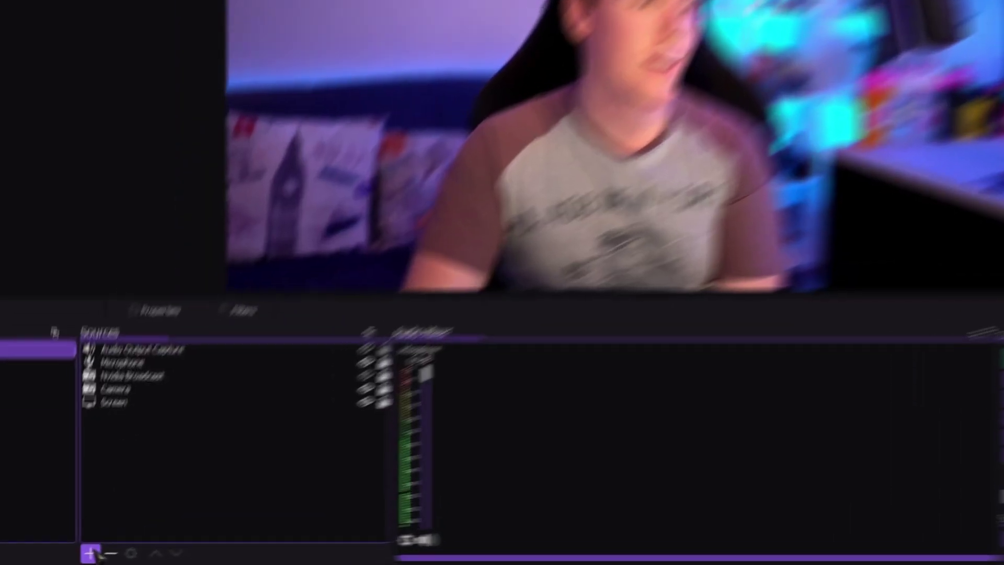
- Add a new Media Source in OBS playing the YouTube Render WebM banner file
left_click(71, 559)
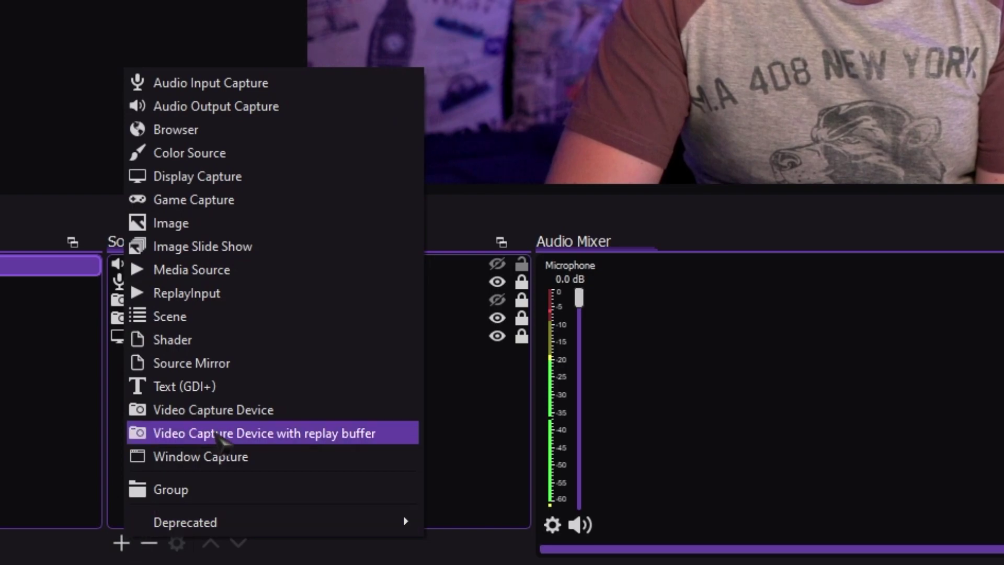
left_click(226, 270)
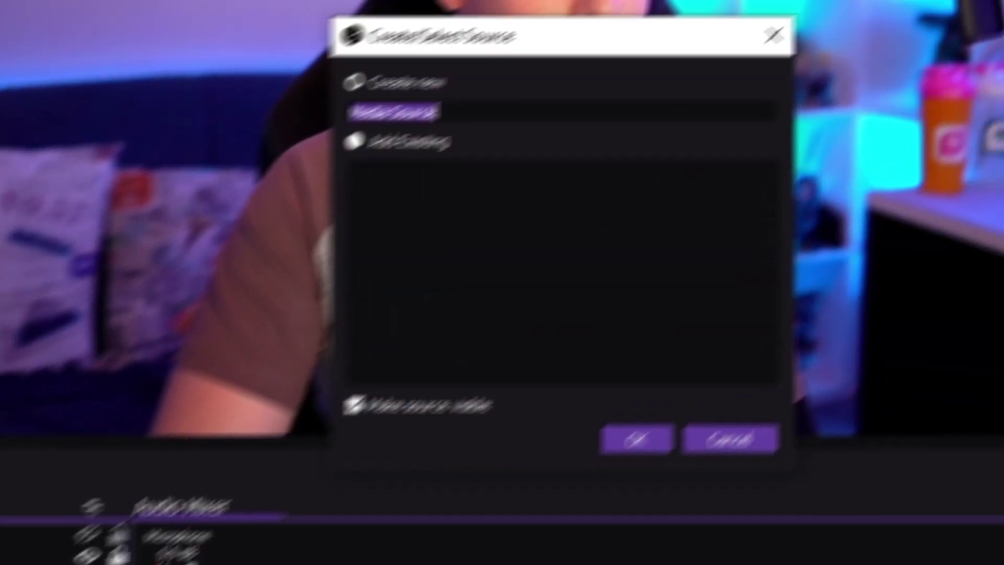
left_click(598, 473)
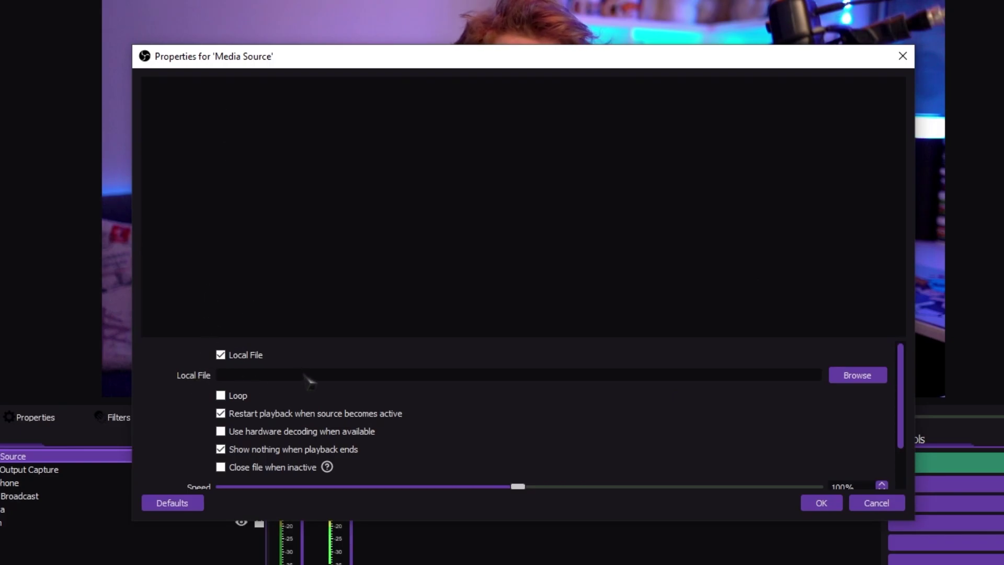
left_click(863, 376)
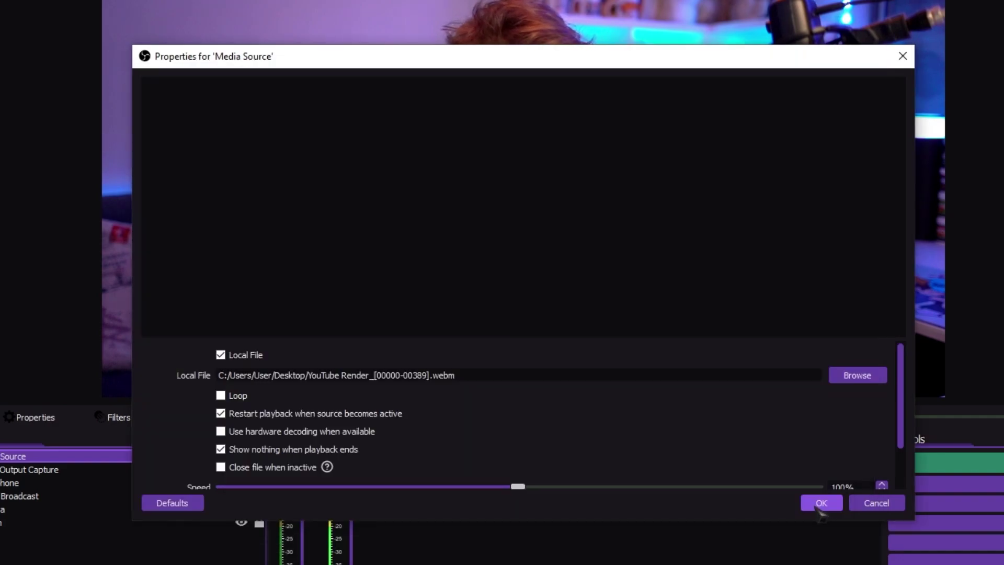
left_click(818, 504)
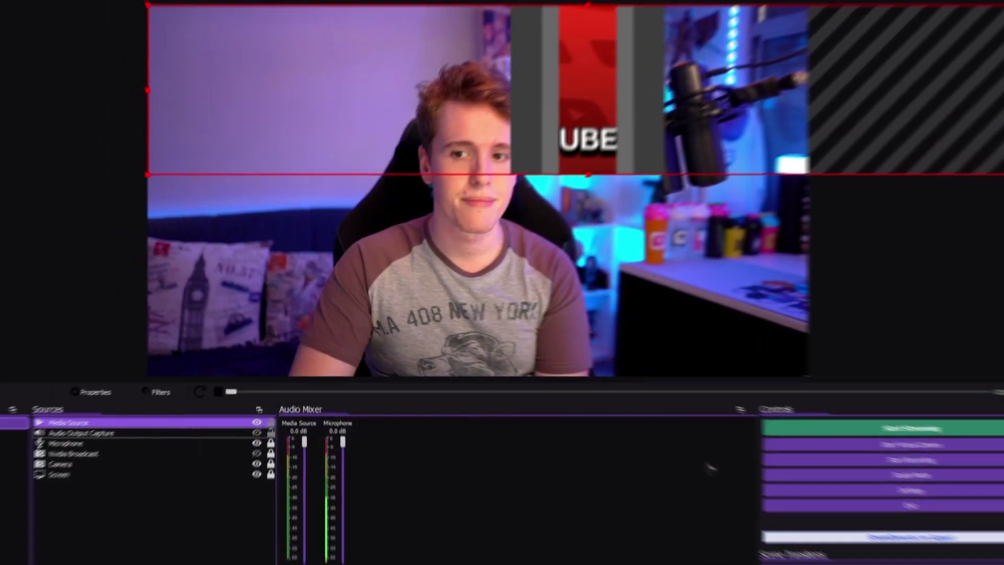